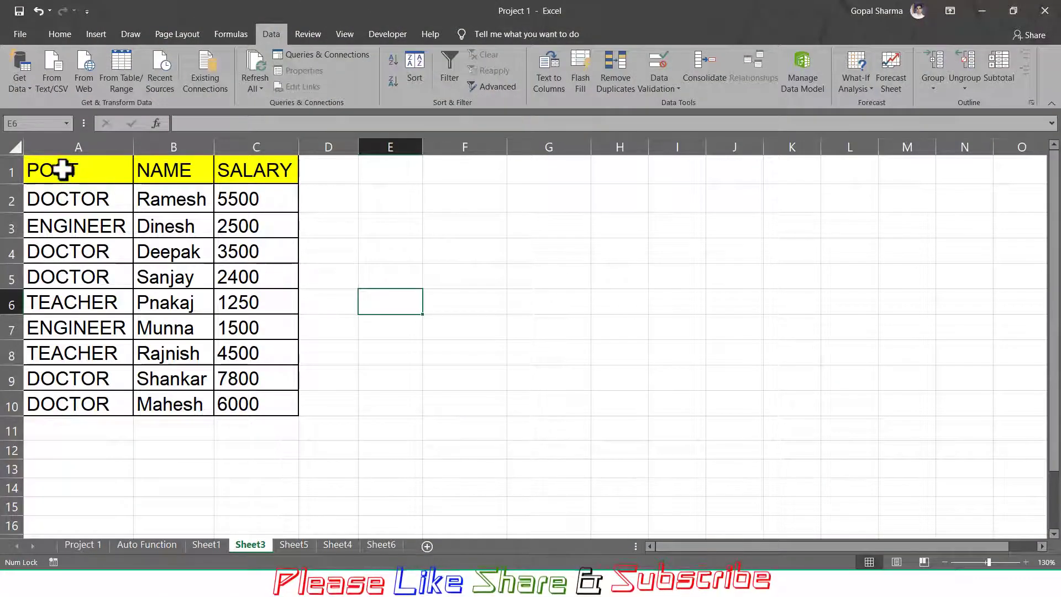
- Select the employee table A1:C10 and turn on AutoFilter with Ctrl+Shift+L
mouse_move(63, 170)
mouse_down()
mouse_move(245, 354)
mouse_move(245, 399)
mouse_up()
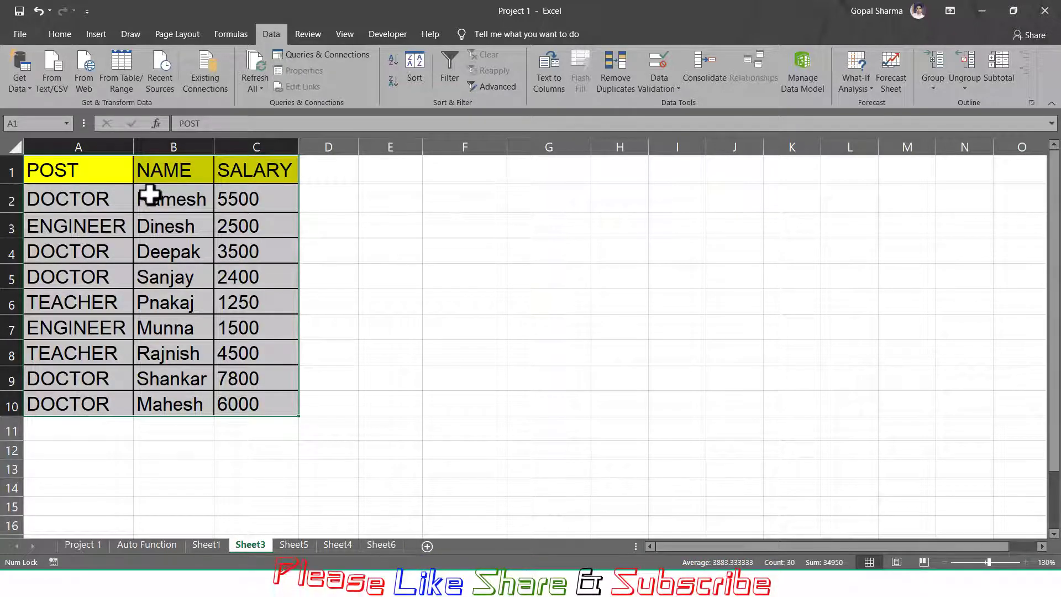
key(ctrl+shift+l)
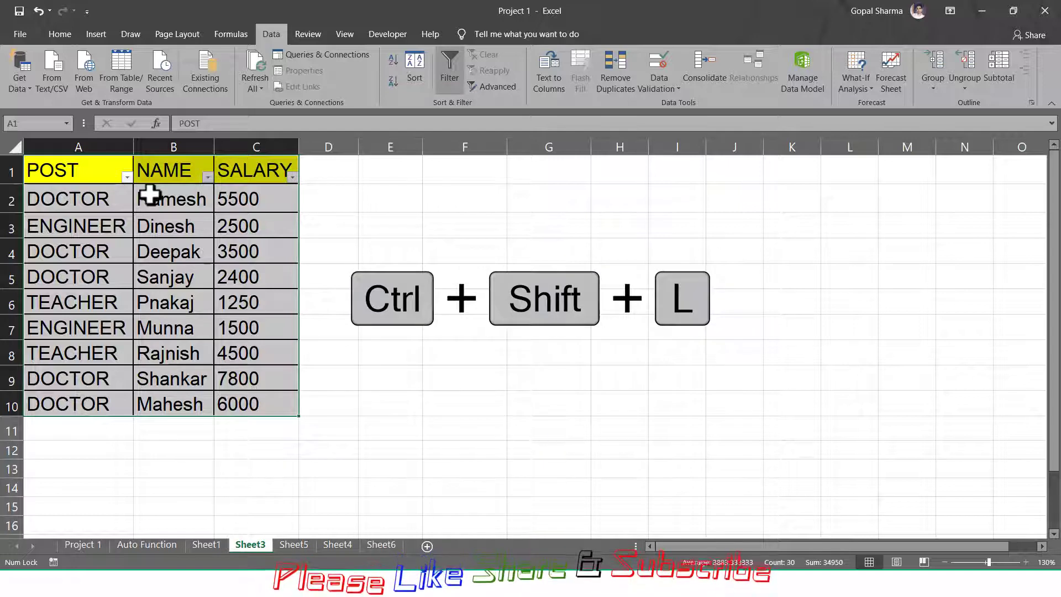
- Filter the POST column to DOCTOR only, showing 5 of 9 records, and select D1:F2
click(127, 177)
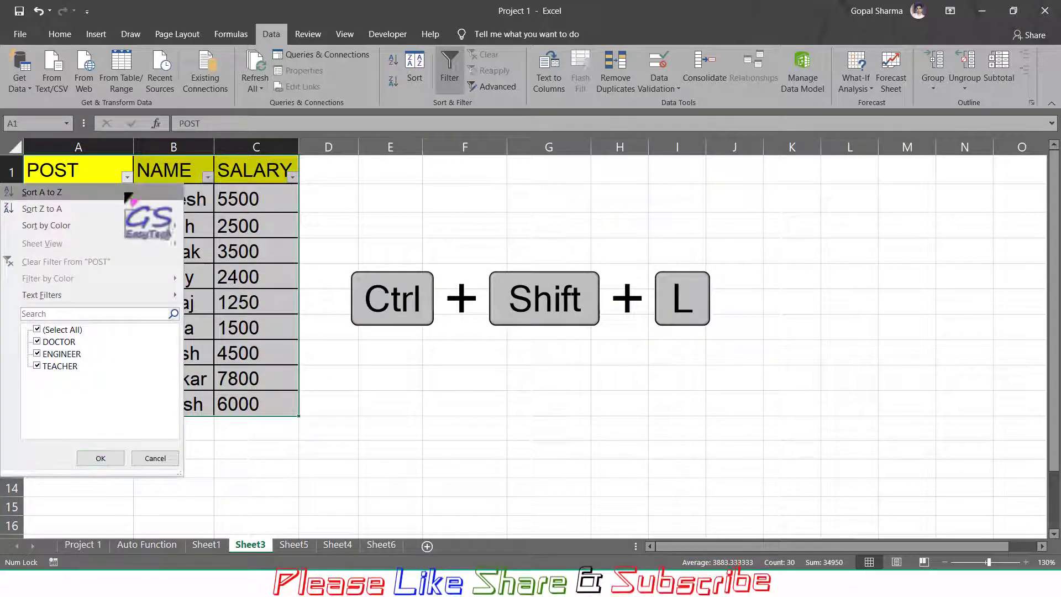
click(38, 329)
click(37, 341)
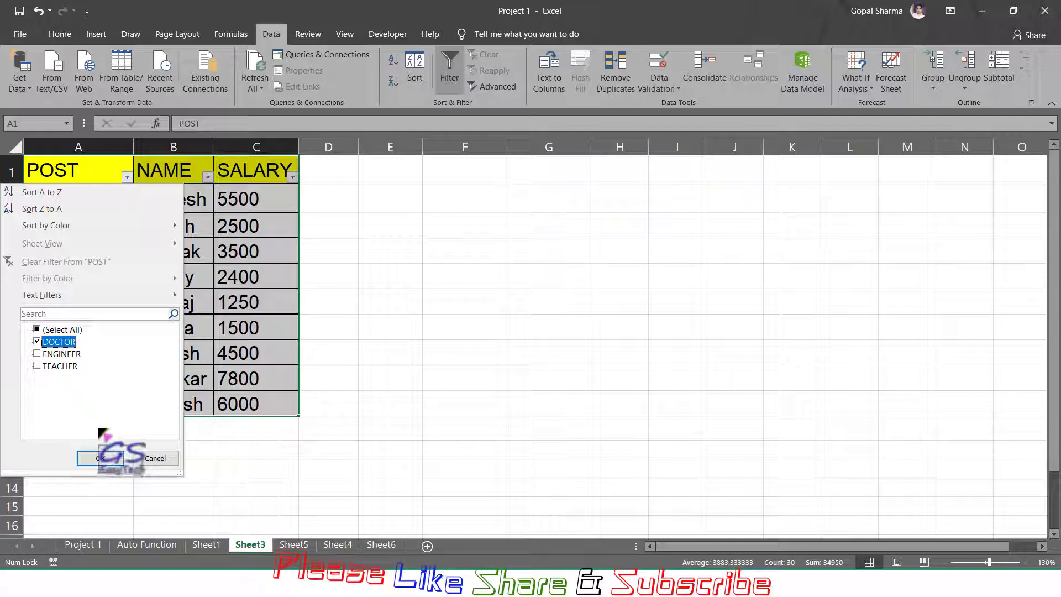
click(100, 458)
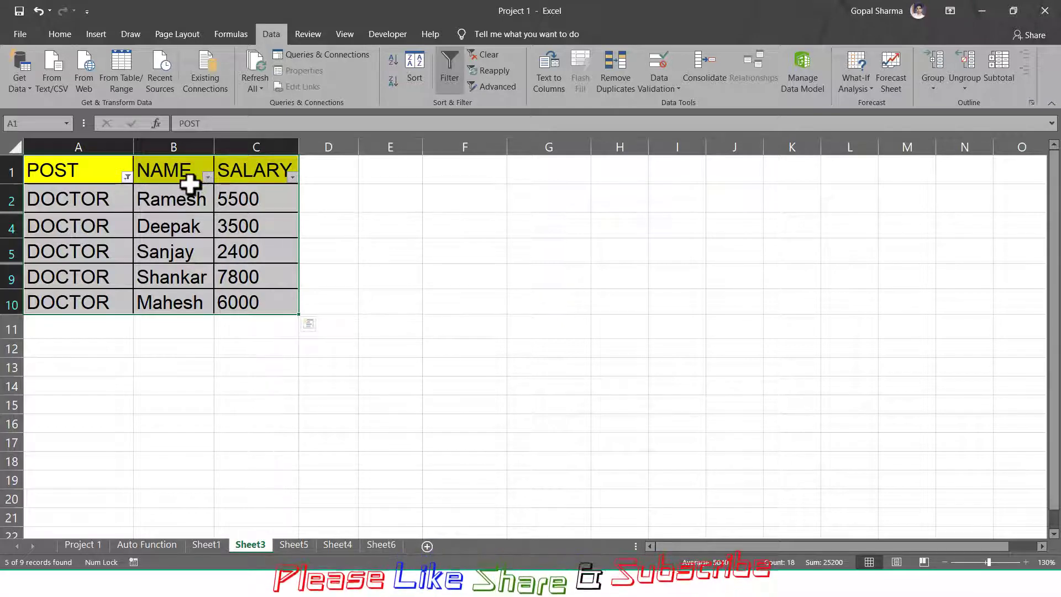
drag(334, 161, 480, 218)
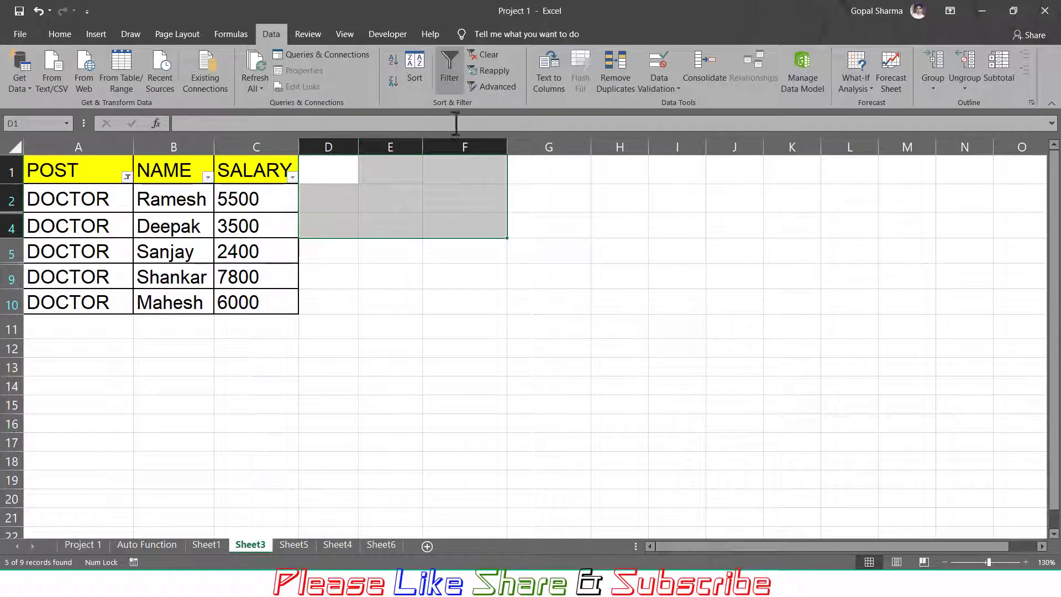
- Clear and switch off filtering, then insert three blank rows above the table
click(485, 55)
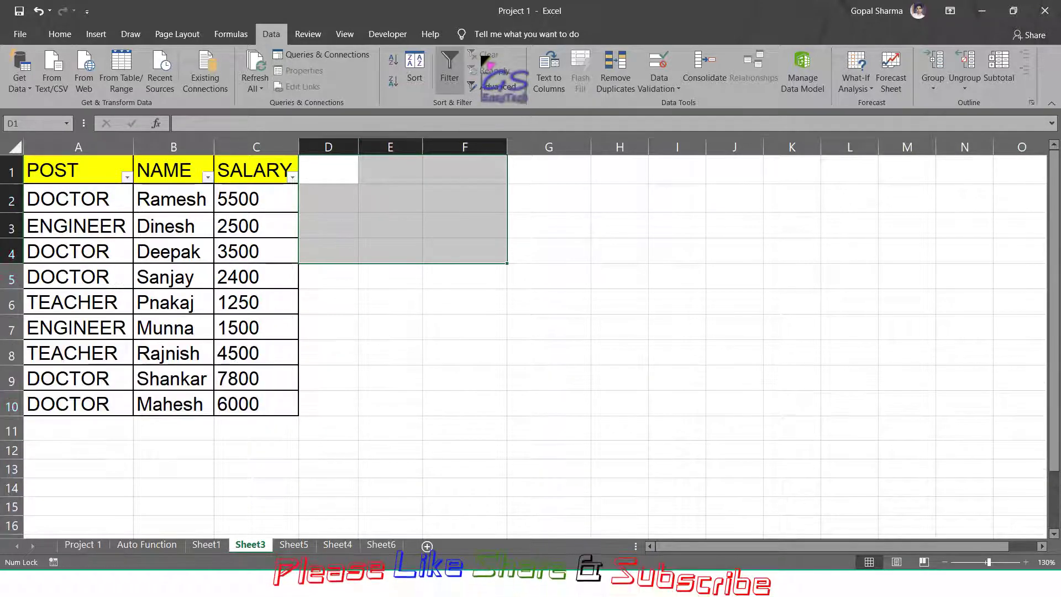
click(449, 72)
click(5, 170)
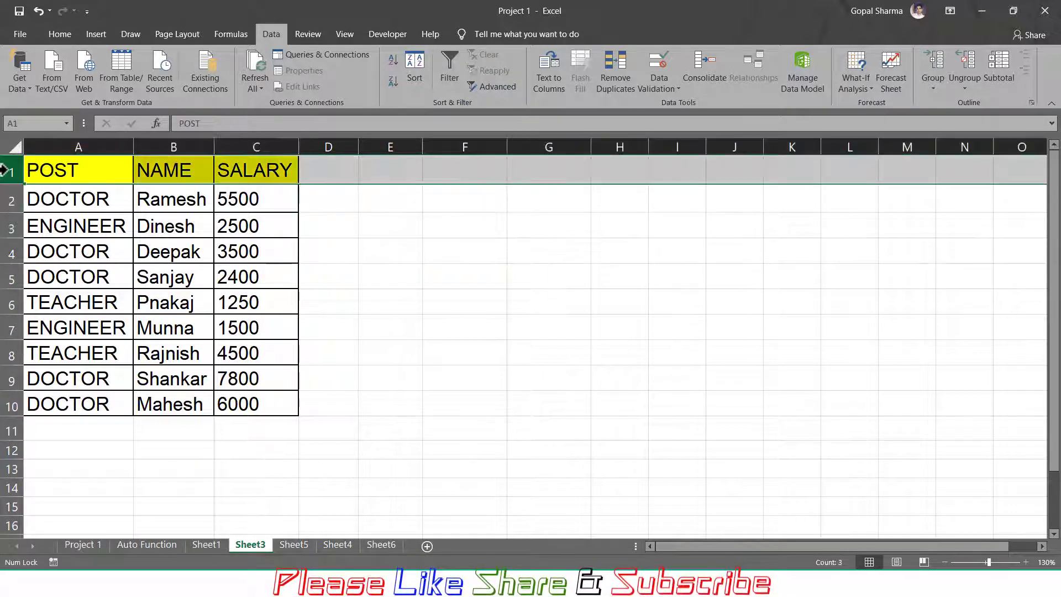
drag(9, 182, 7, 226)
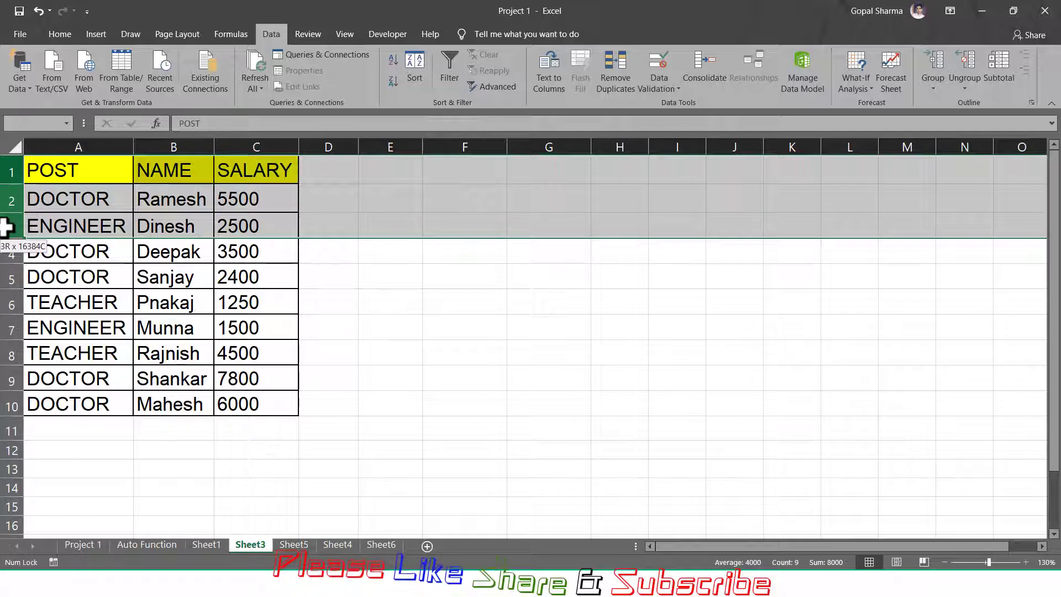
right_click(7, 226)
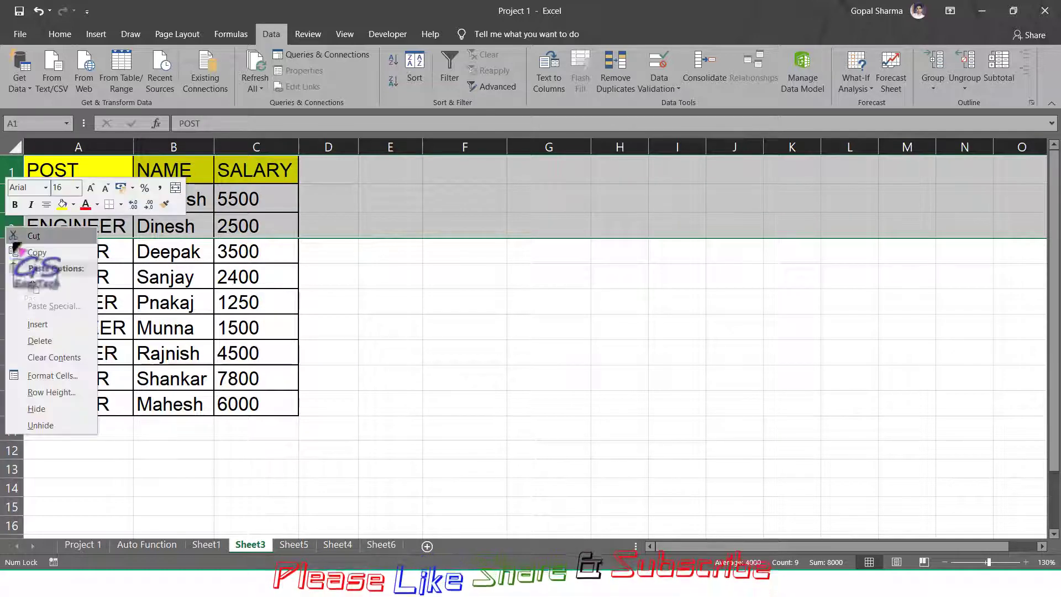
click(38, 324)
click(227, 187)
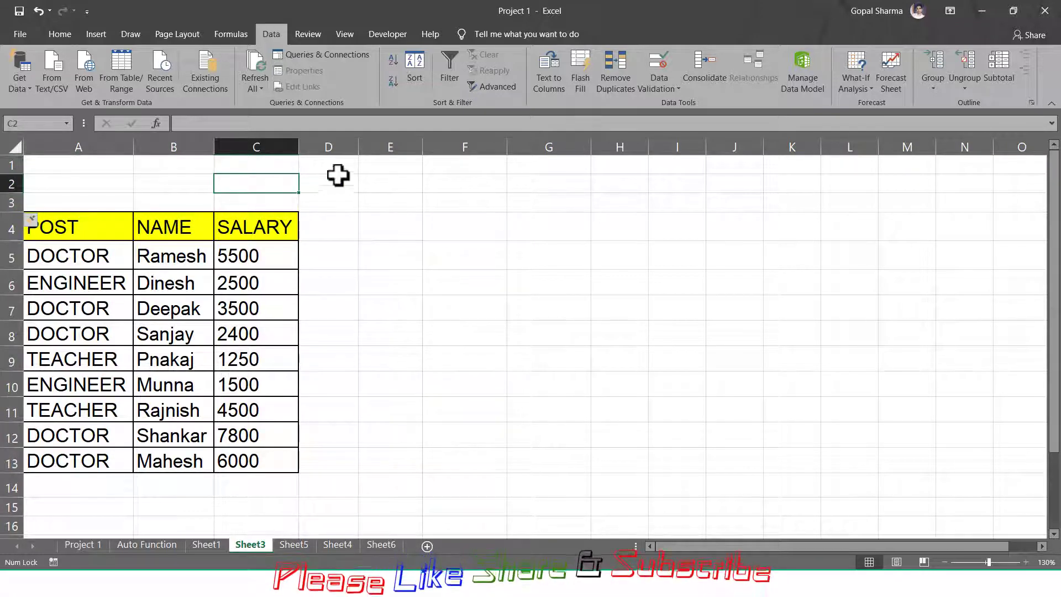
click(348, 165)
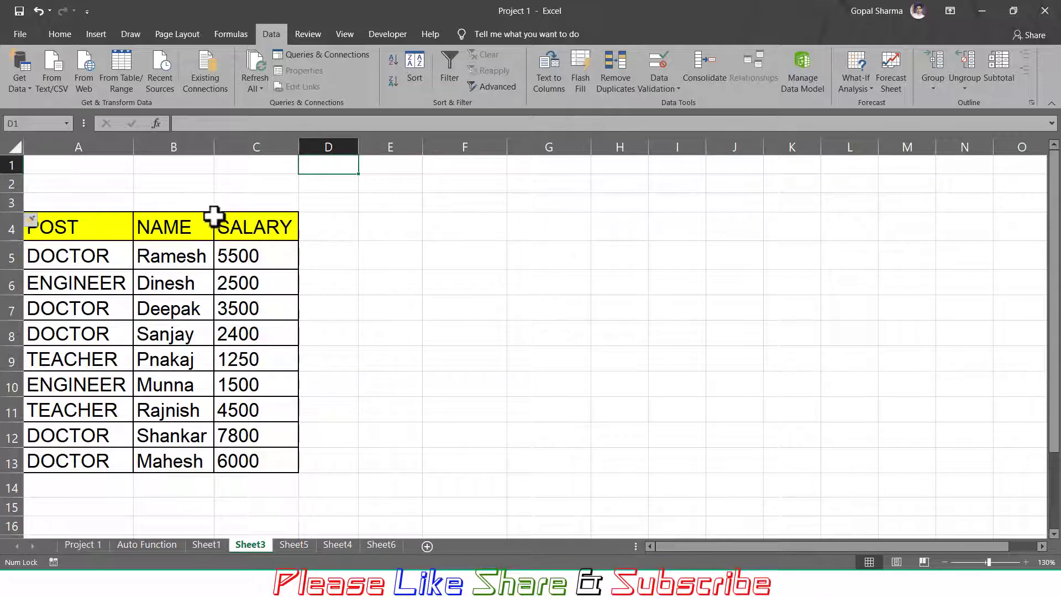
- Copy the headings A4:C4 and paste them as values into D1:F1
drag(73, 227, 221, 224)
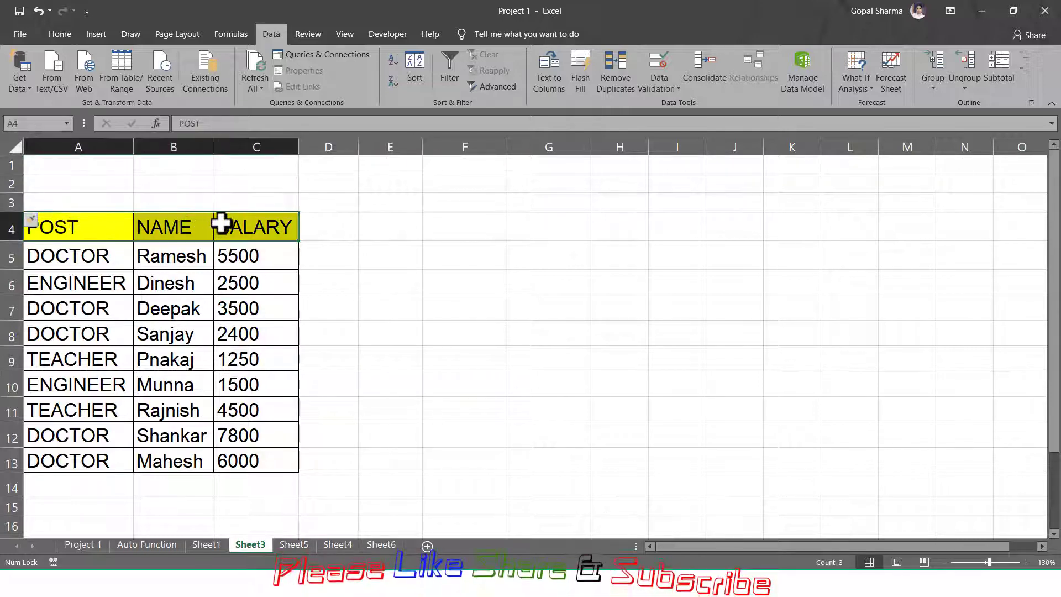
right_click(221, 223)
click(266, 248)
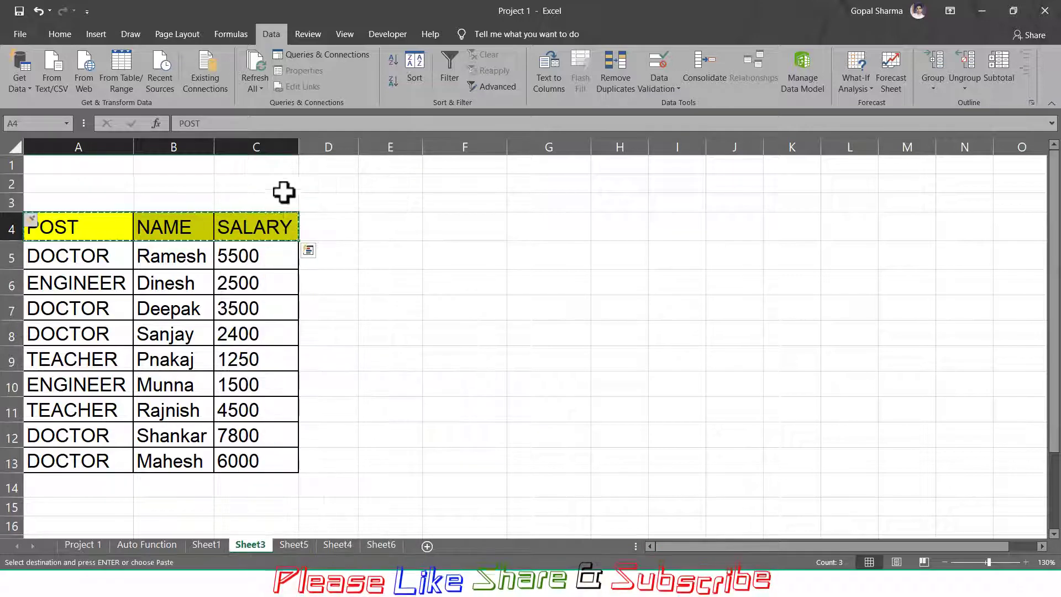
right_click(338, 165)
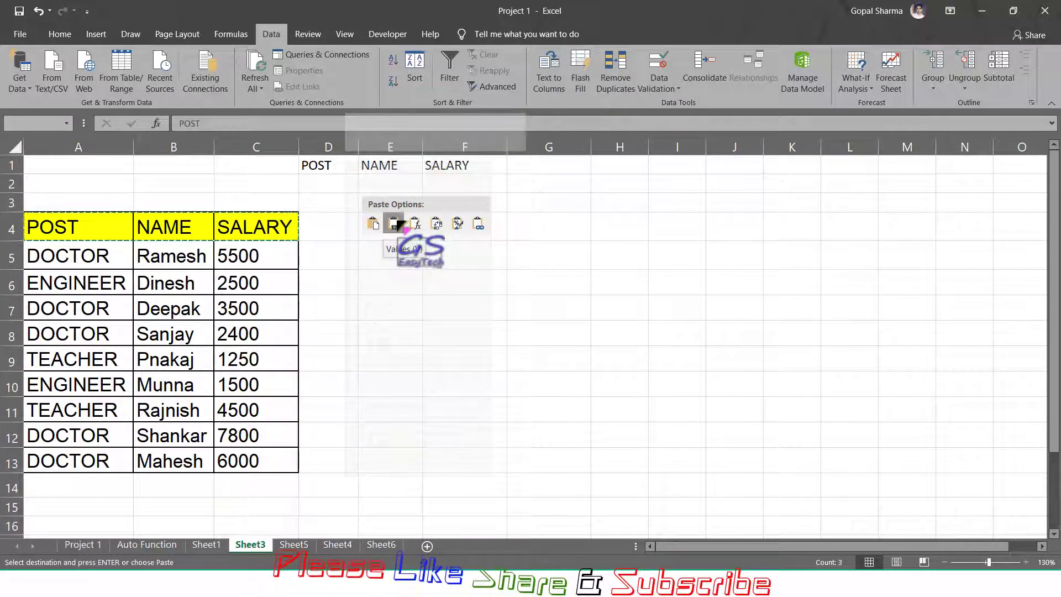
click(394, 223)
click(382, 199)
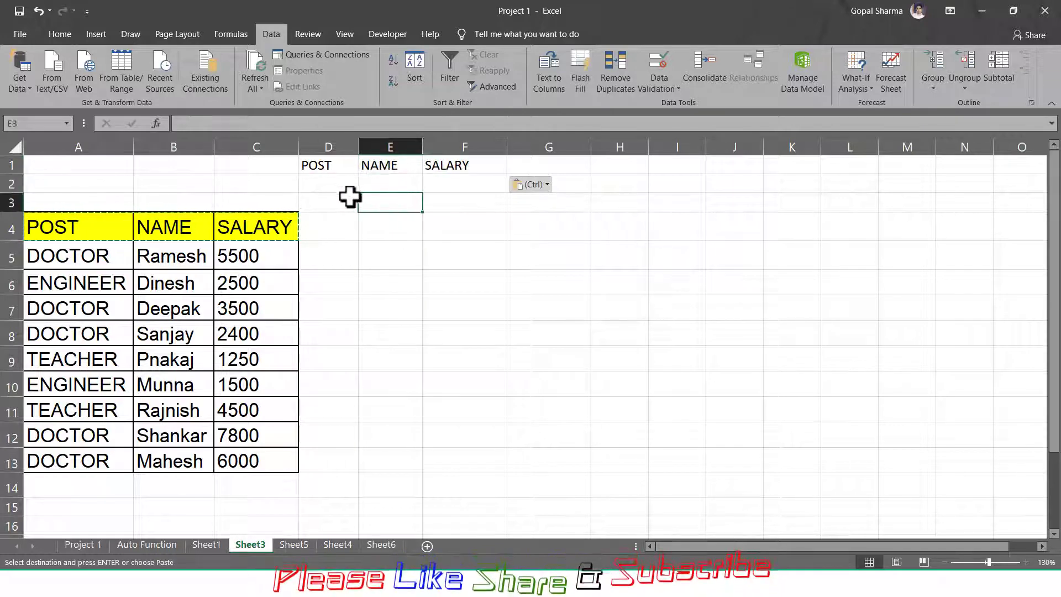
key(Escape)
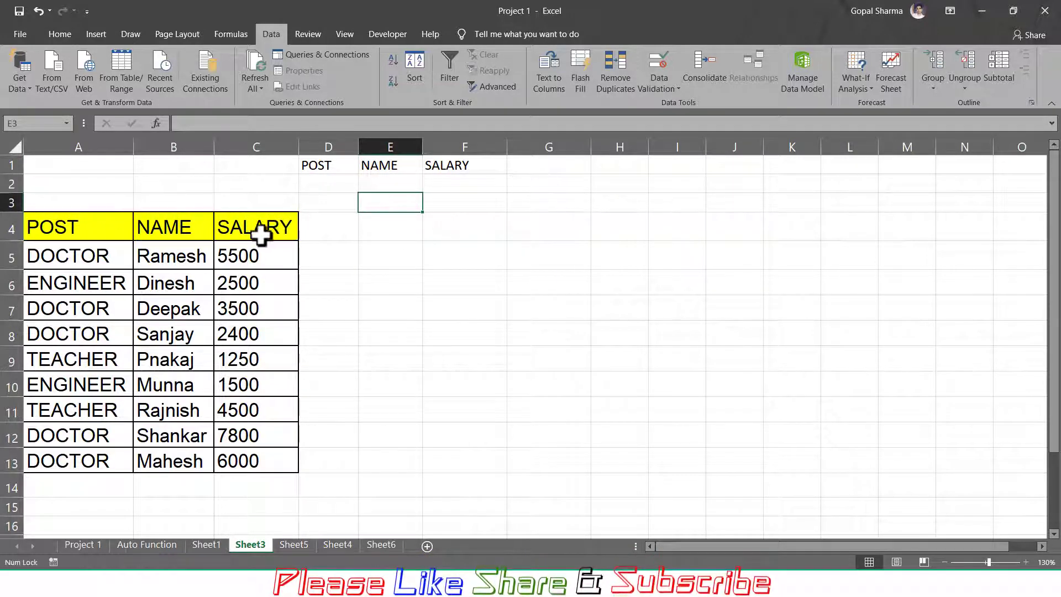
click(336, 185)
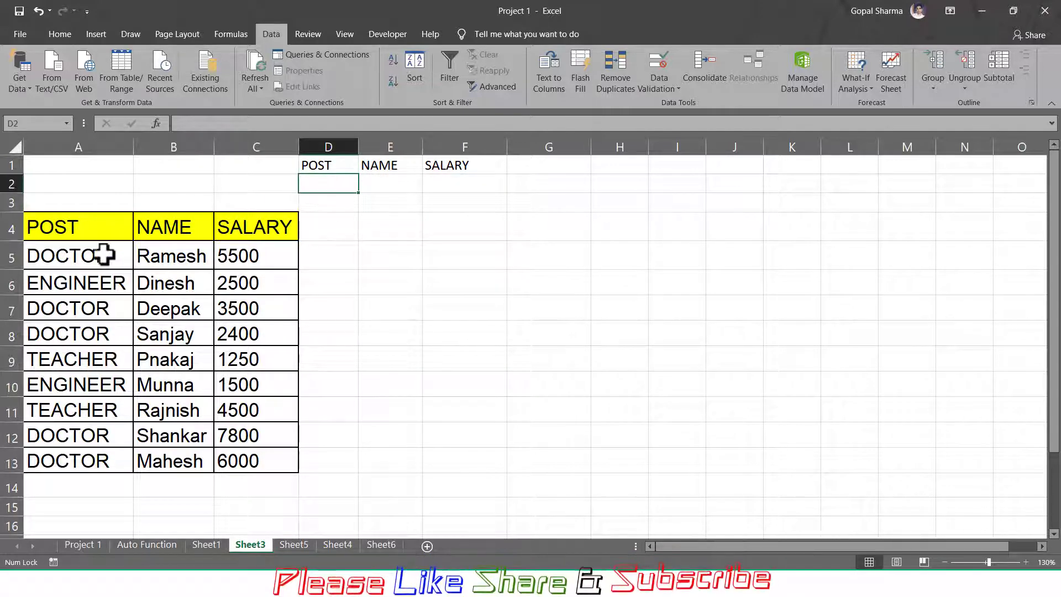
- Copy DOCTOR from A5 into D2 and set its font size to 10
click(104, 255)
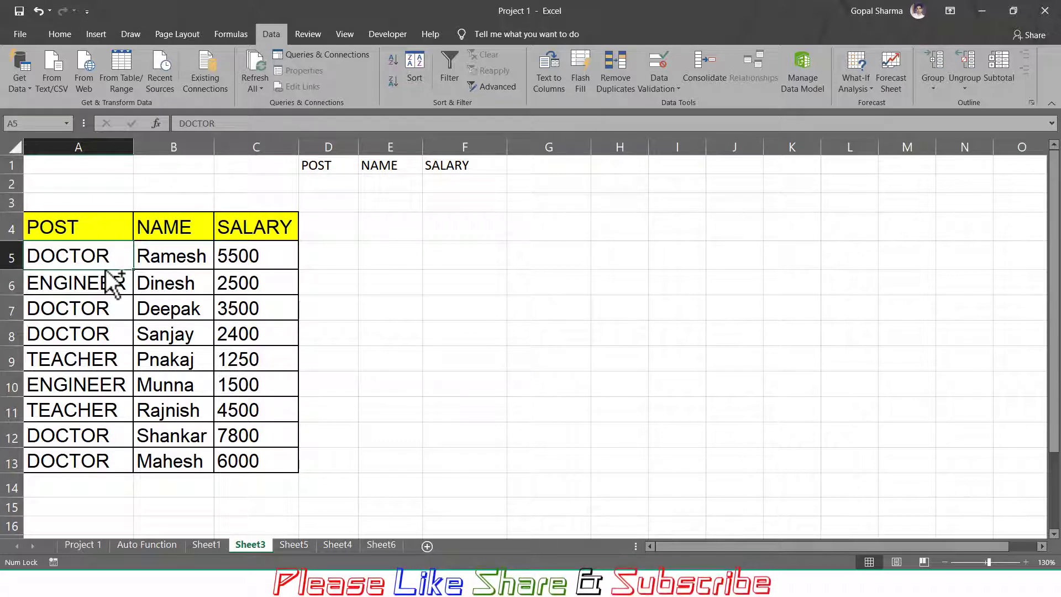
drag(105, 270, 325, 188)
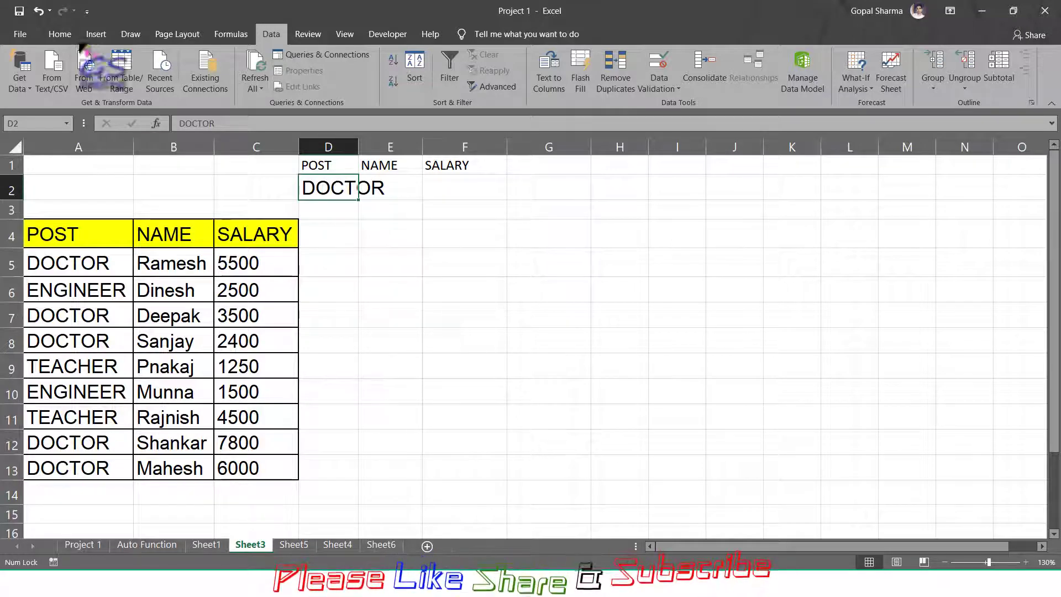
click(59, 35)
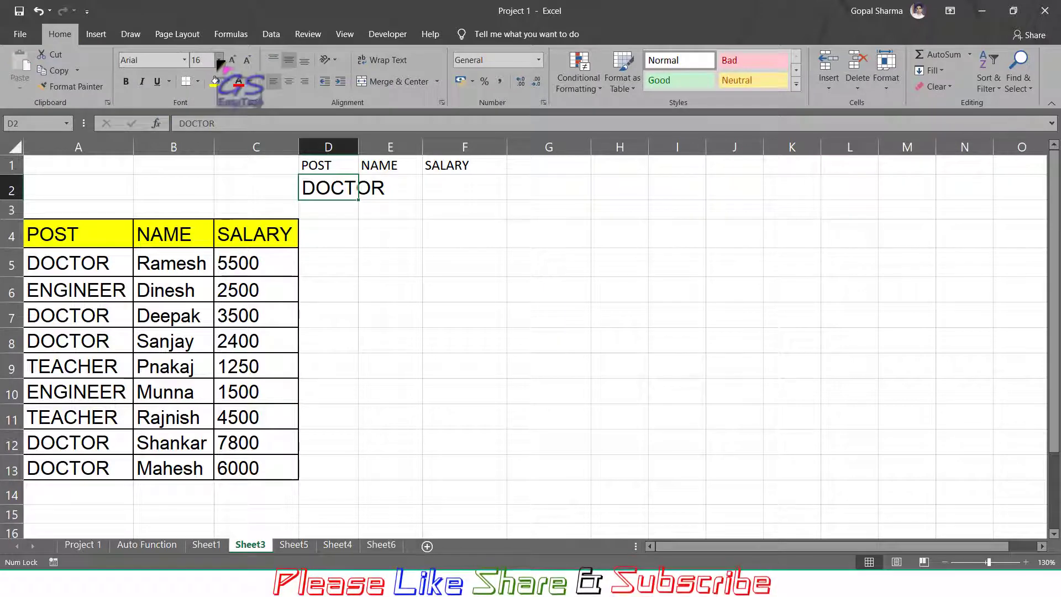
click(219, 60)
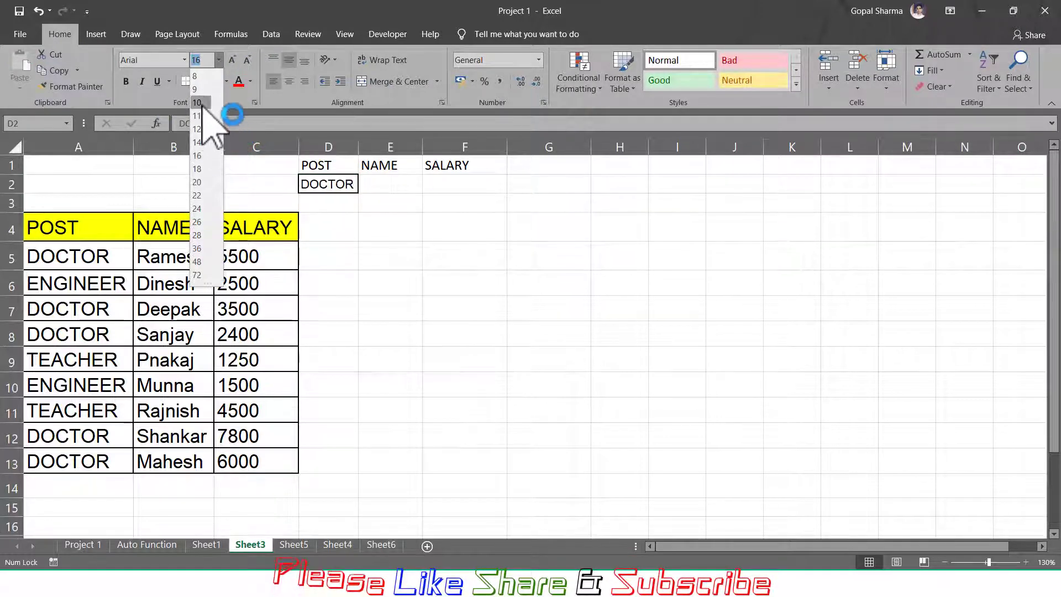
click(200, 103)
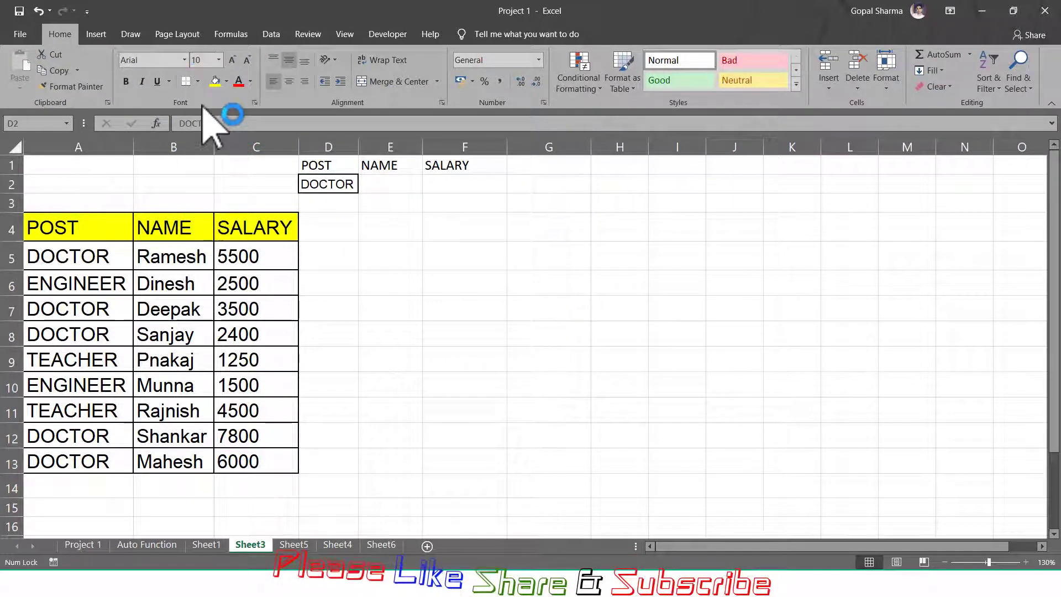
click(392, 182)
mouse_move(44, 229)
mouse_down()
mouse_move(255, 335)
mouse_move(249, 462)
mouse_up()
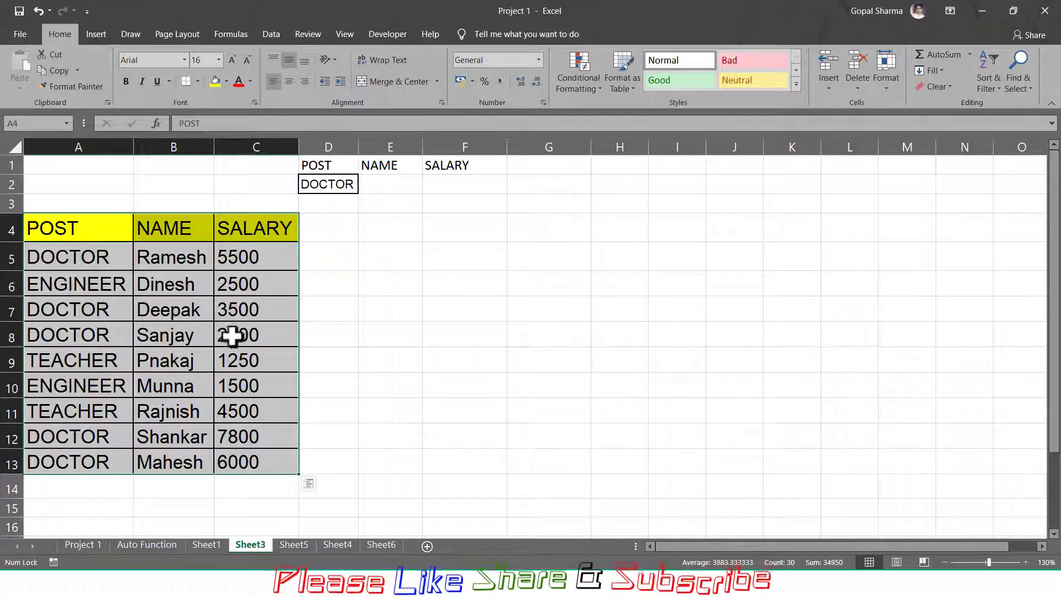
- Run Advanced Filter in place with criteria range D1:F2, leaving the five DOCTOR rows
click(271, 34)
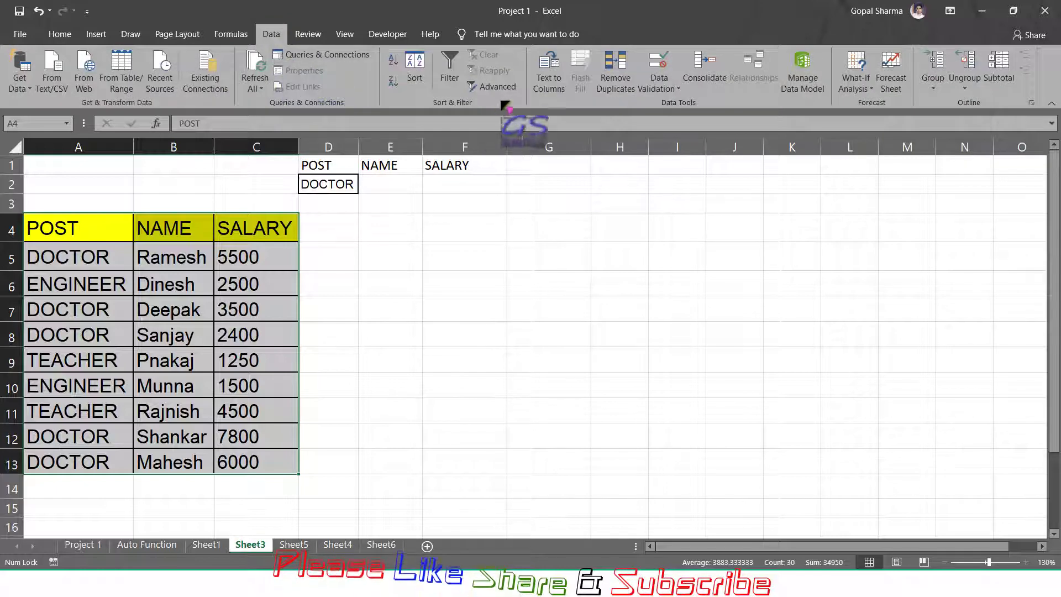
click(497, 87)
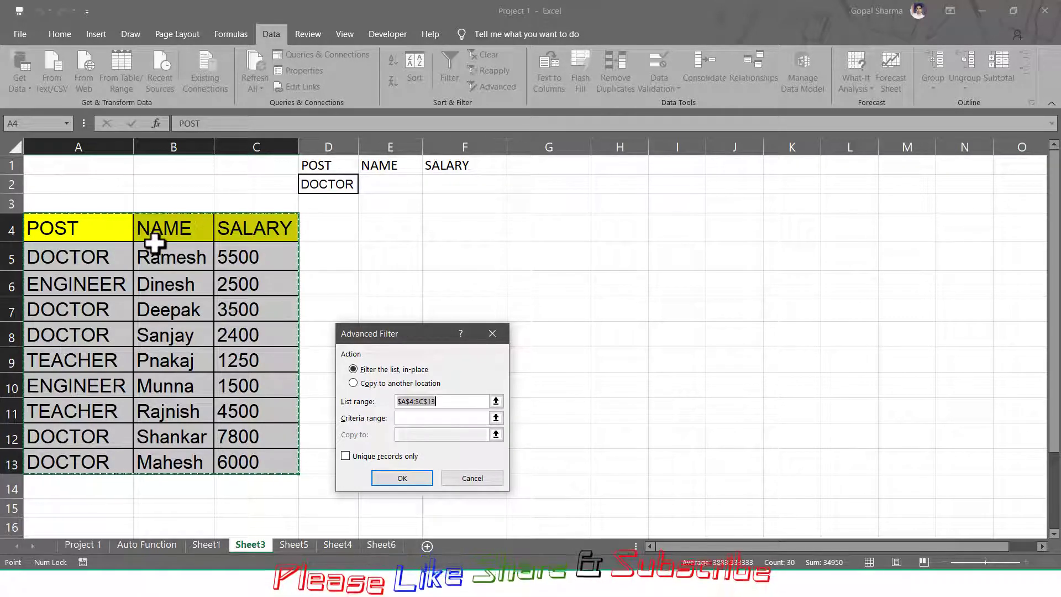
click(411, 418)
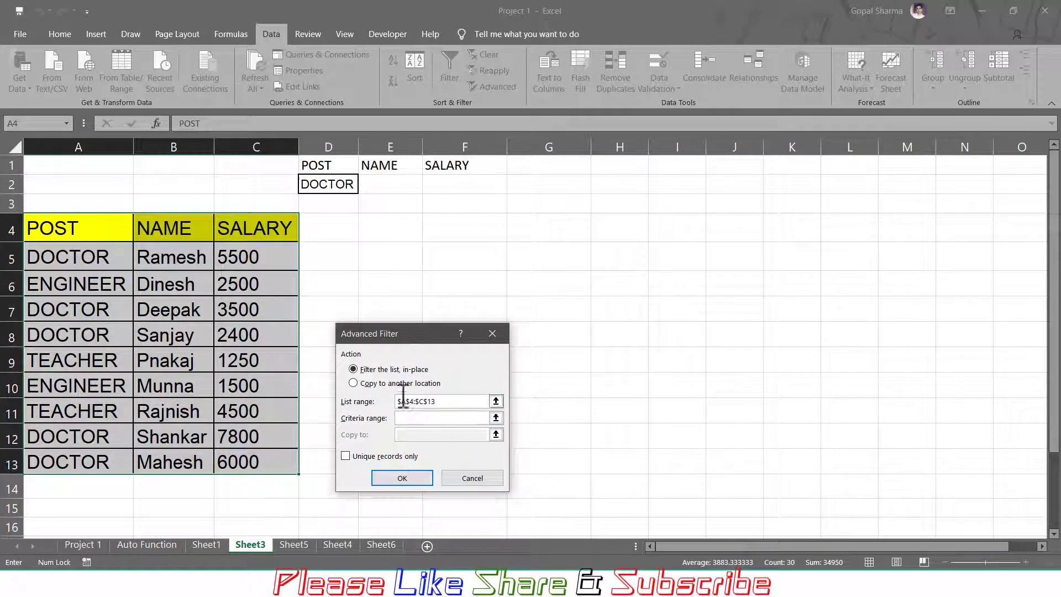
drag(316, 162, 450, 183)
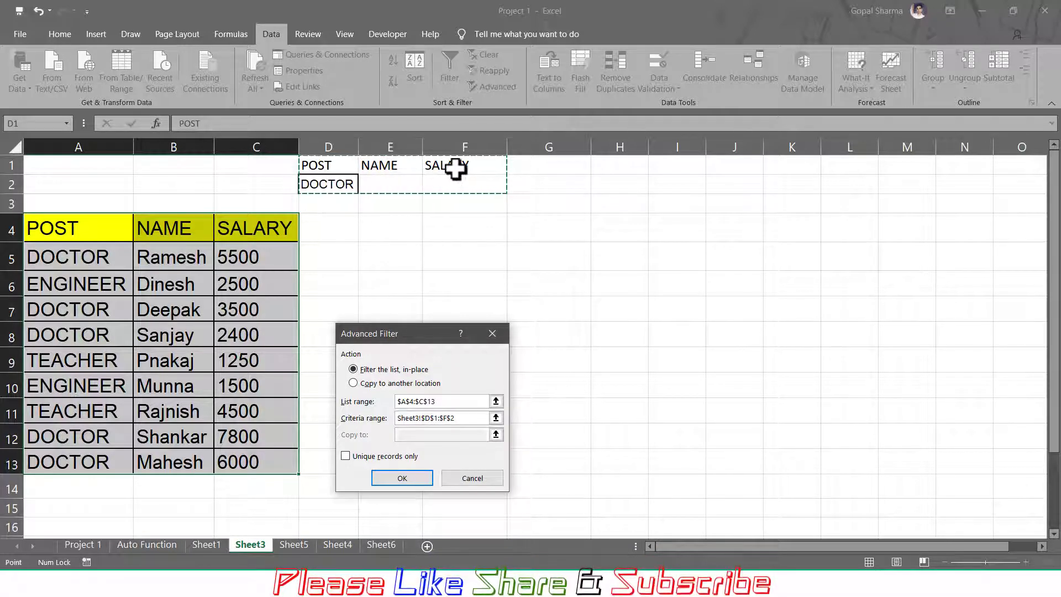
click(400, 479)
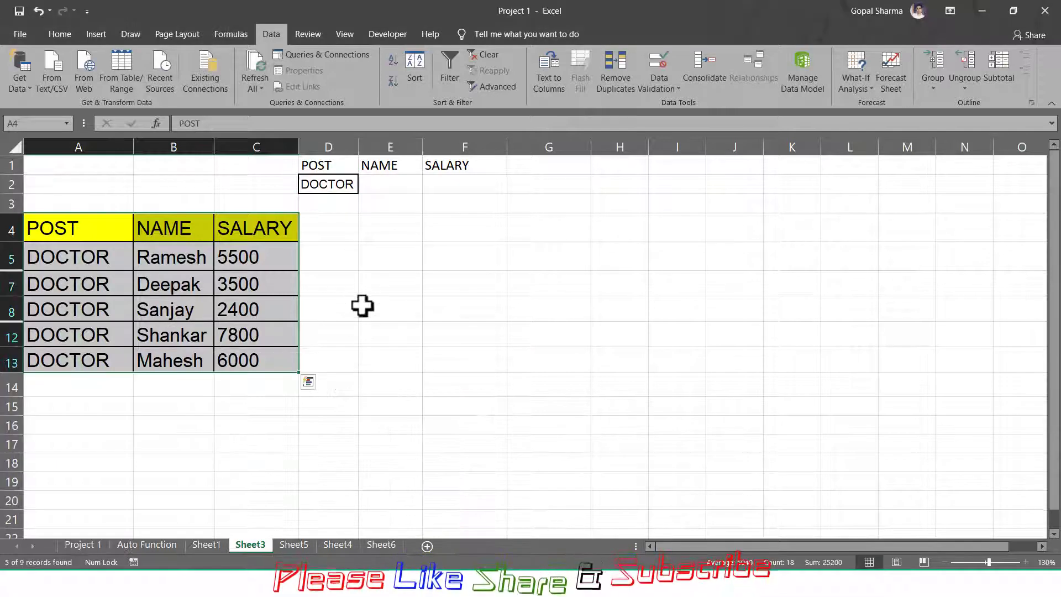
click(345, 185)
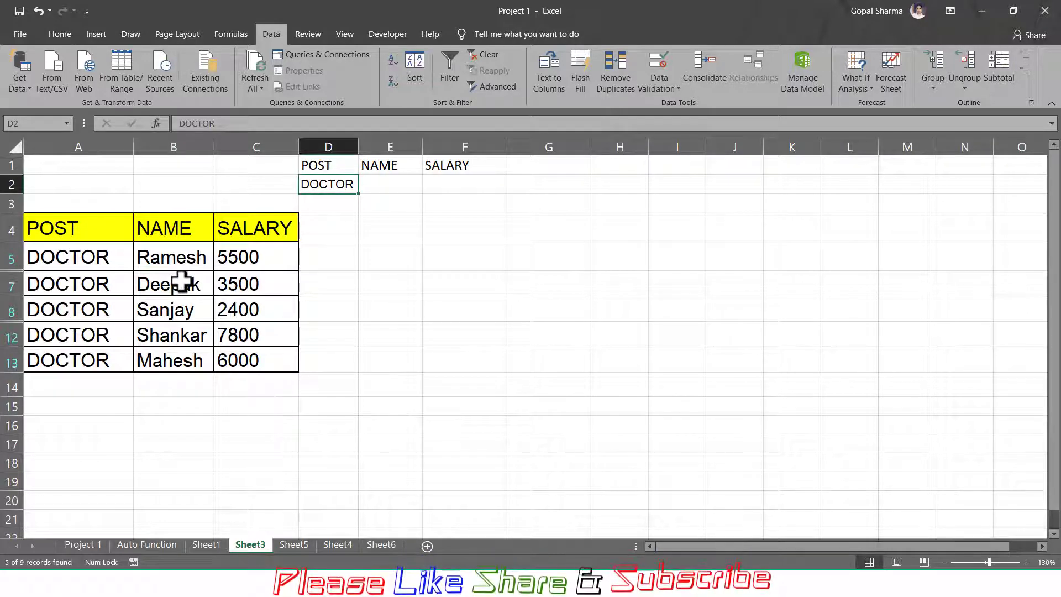
- Enter the wildcard r* in E2 under the NAME criteria heading
click(322, 167)
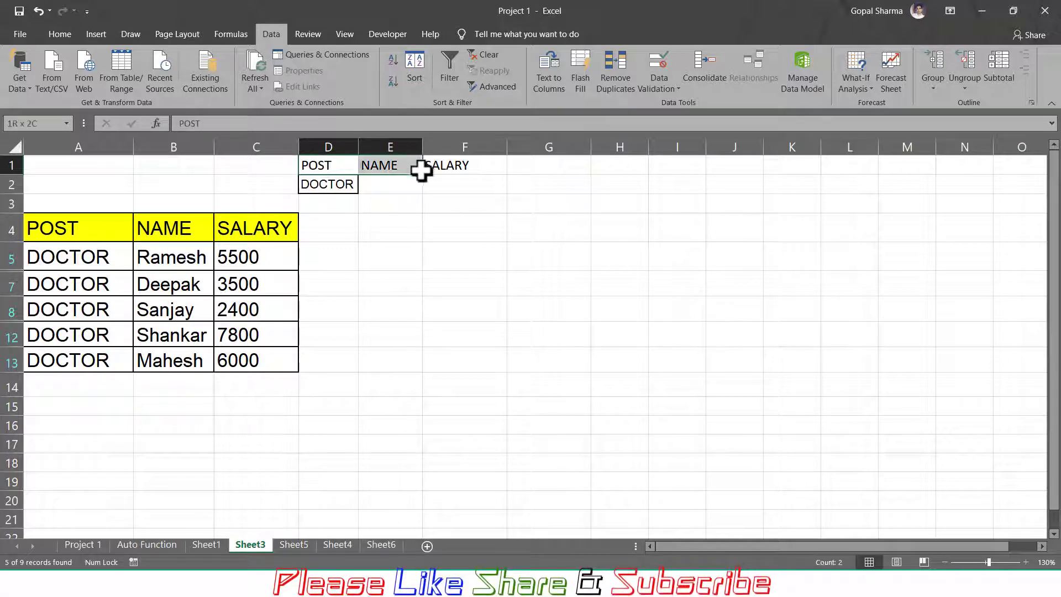
drag(318, 162, 428, 188)
click(385, 178)
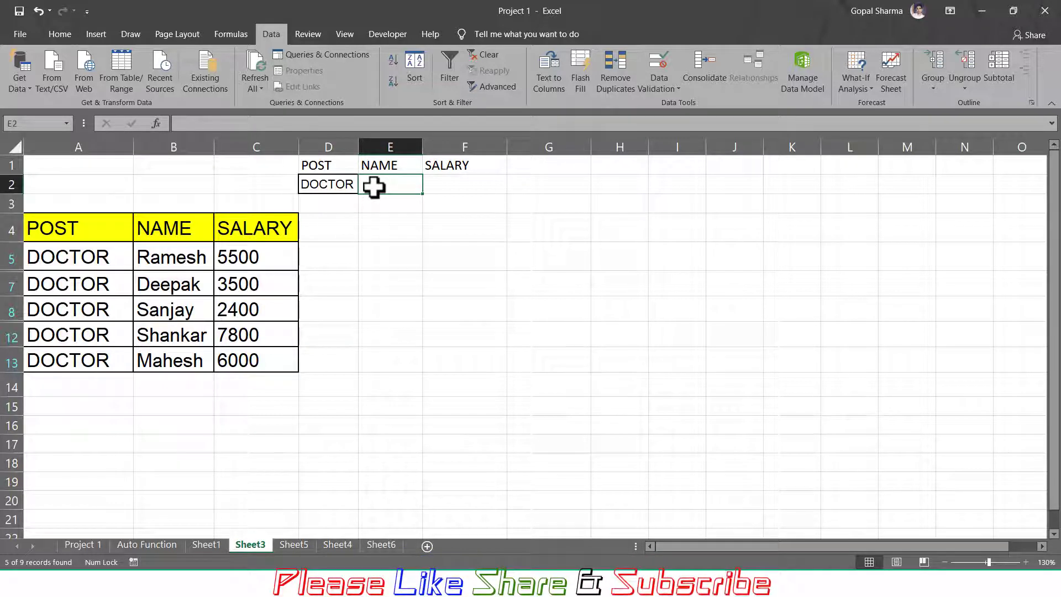
text(r*)
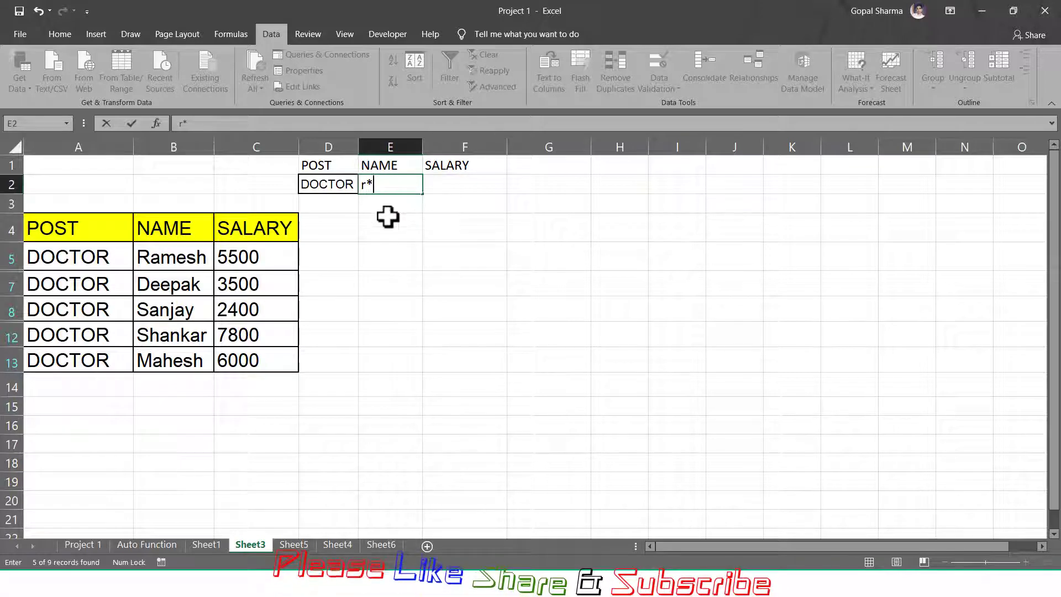
click(376, 207)
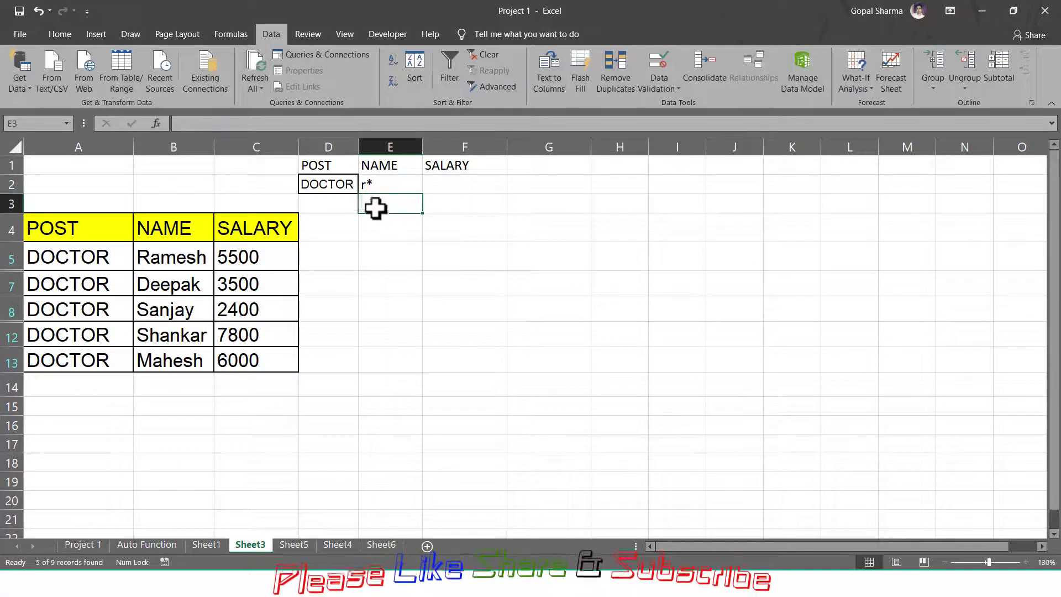
- Re-apply Advanced Filter with criteria D1:F2, leaving only the DOCTOR row with salary 5500
click(493, 87)
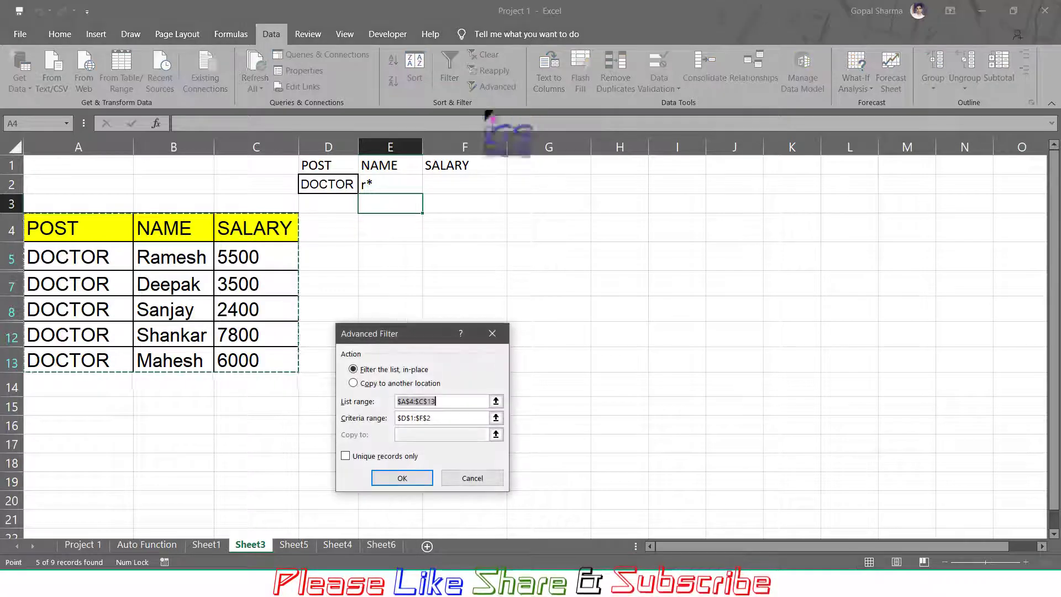
click(448, 418)
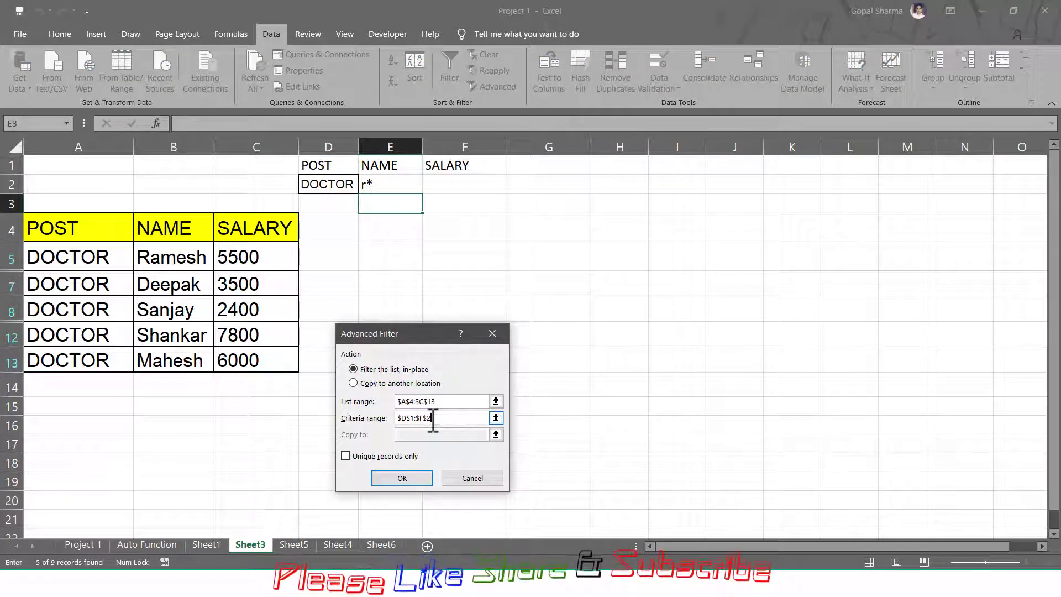
drag(312, 166, 442, 184)
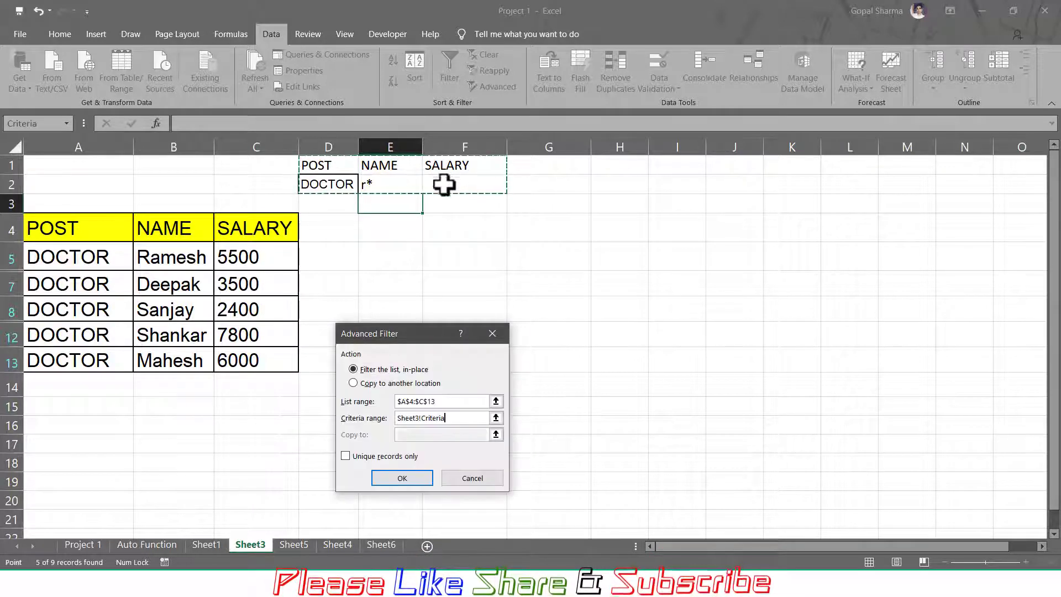
click(402, 478)
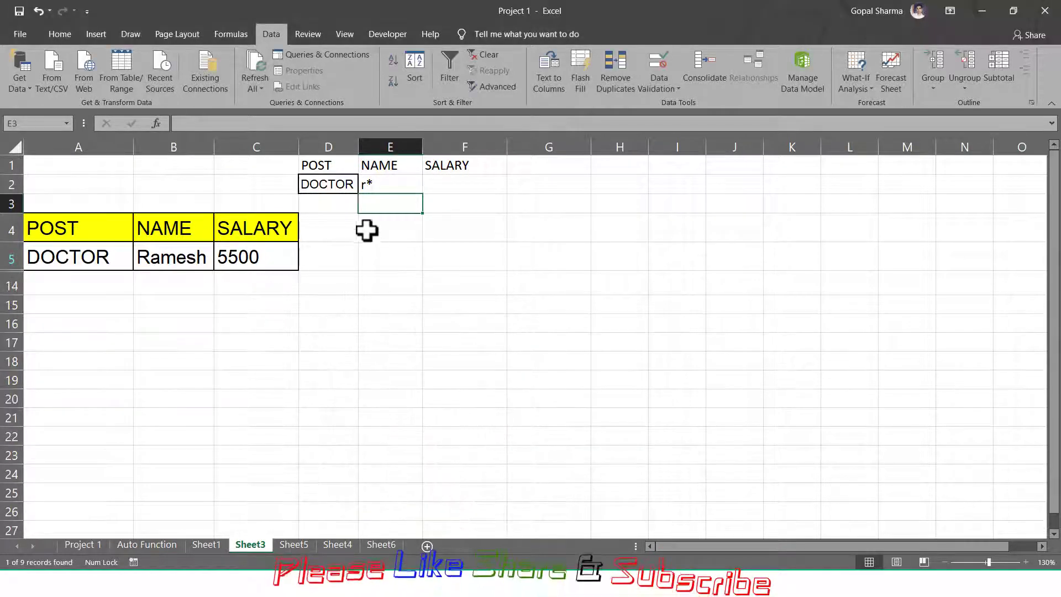
click(338, 185)
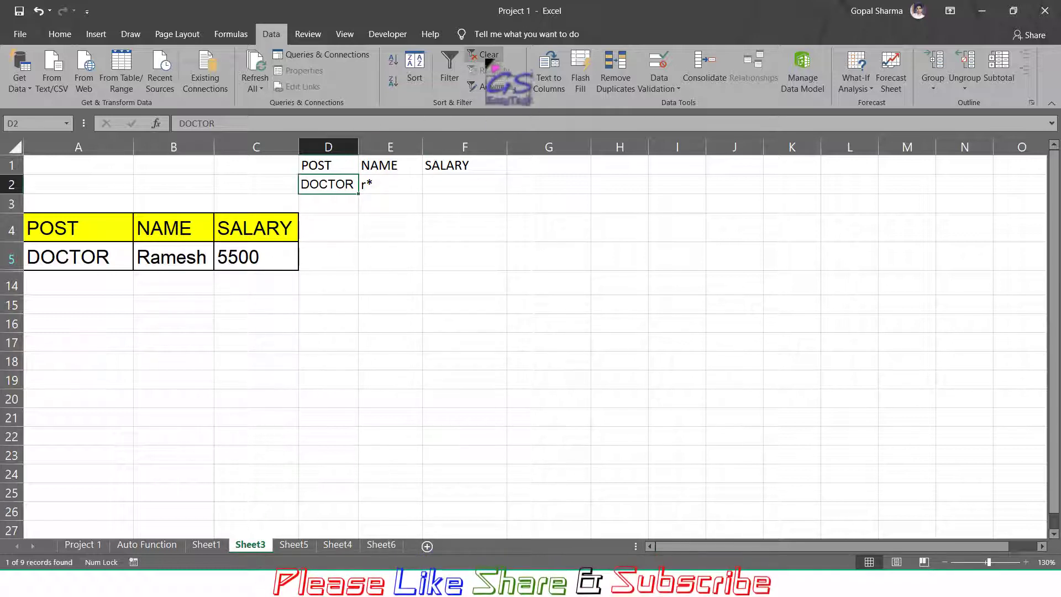
- Clear the filter and delete the r* and DOCTOR criteria from E2 and D2
click(488, 55)
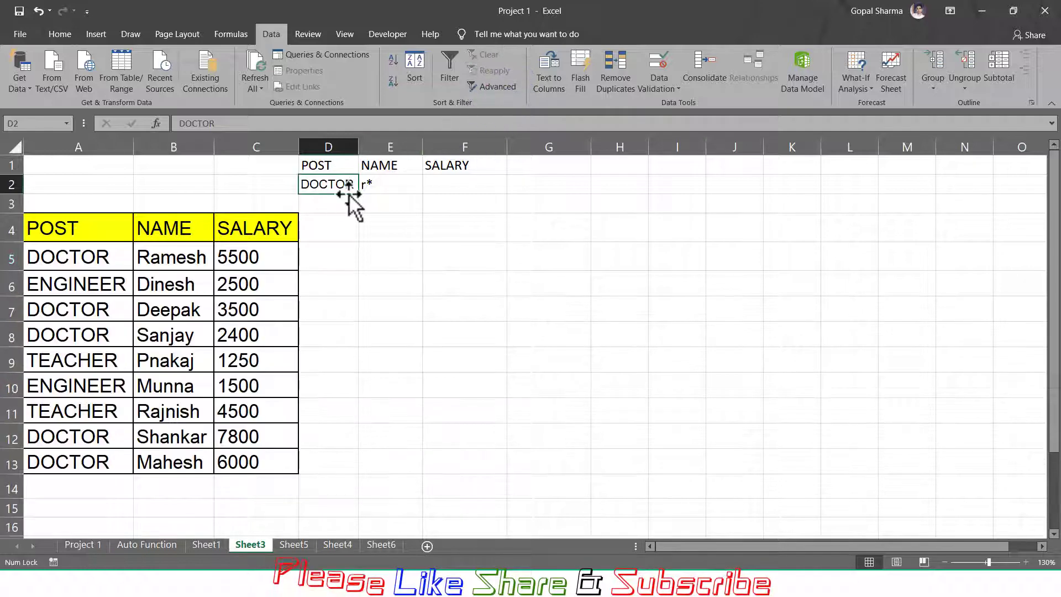
click(372, 184)
key(Delete)
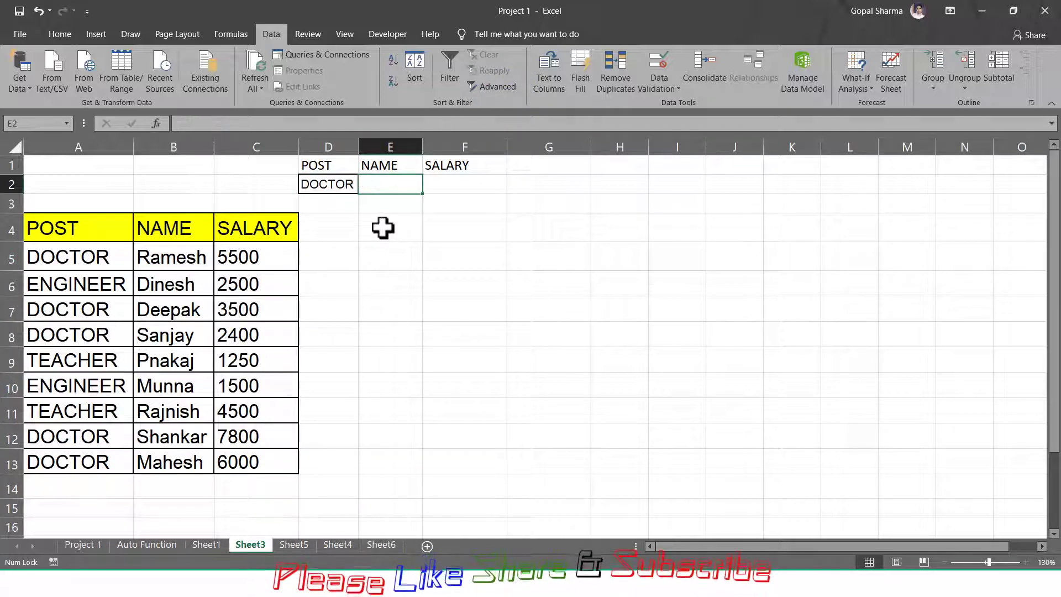
click(447, 184)
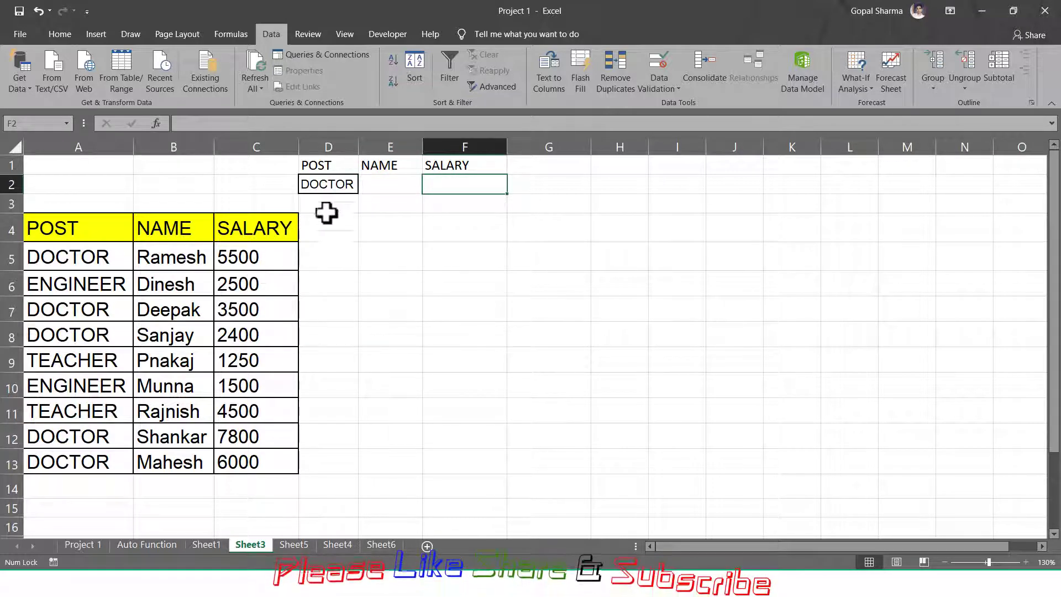
click(338, 185)
key(Delete)
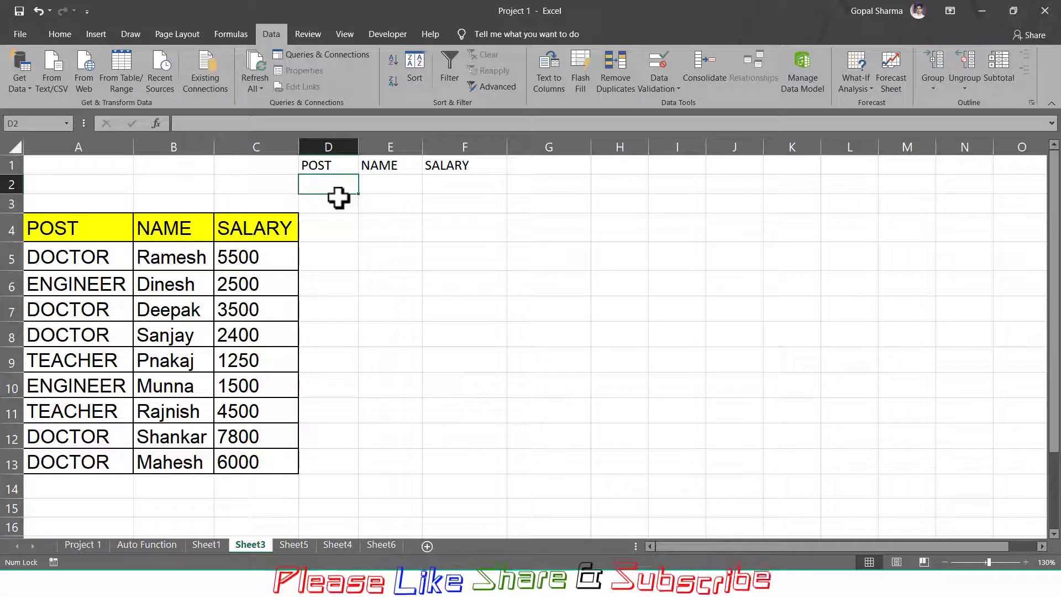
- Enter >2000 as the SALARY criterion in F2
click(460, 178)
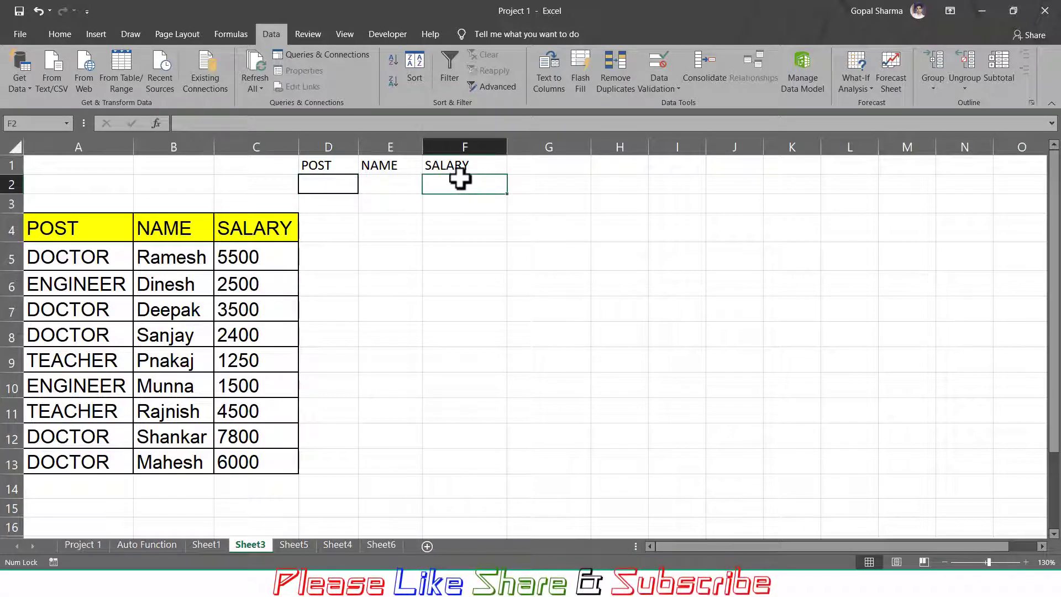
text(>2000)
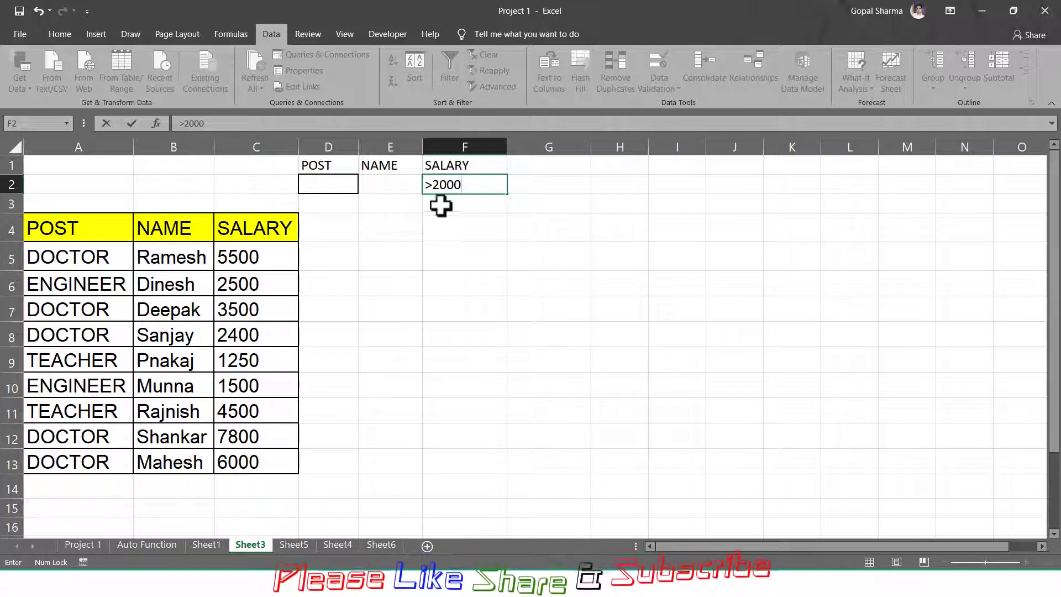
click(434, 221)
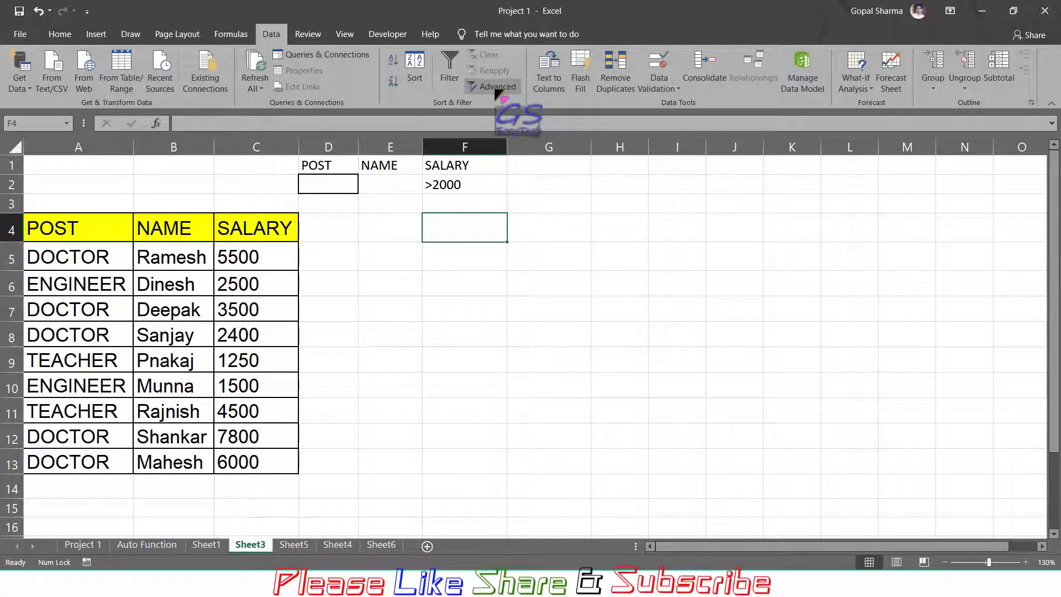
- Run Advanced Filter in place on A4:C13 with criteria D1:F2, showing 7 of 9 records
click(496, 88)
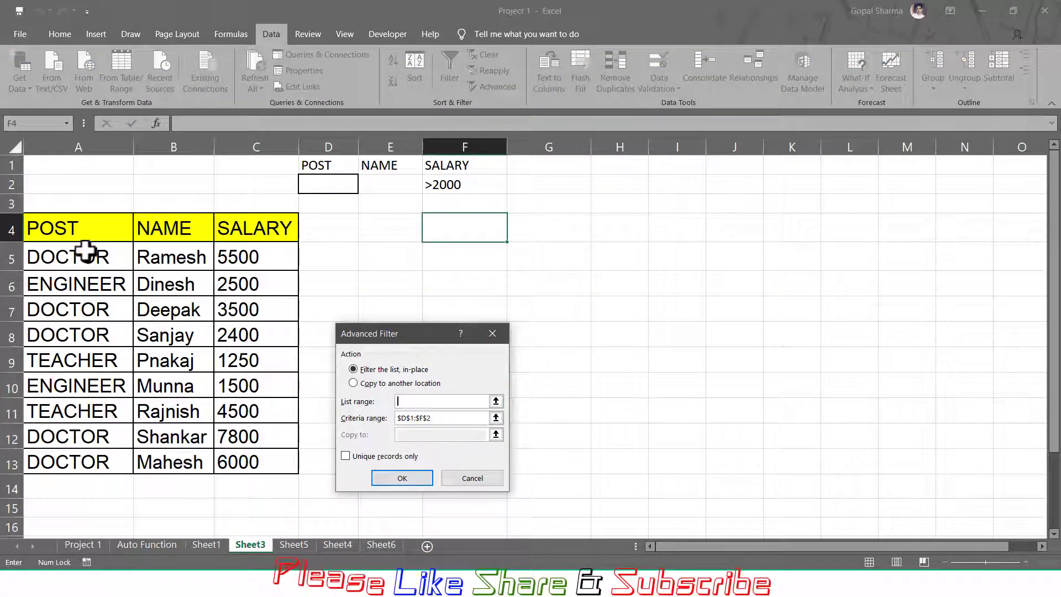
drag(35, 218, 240, 460)
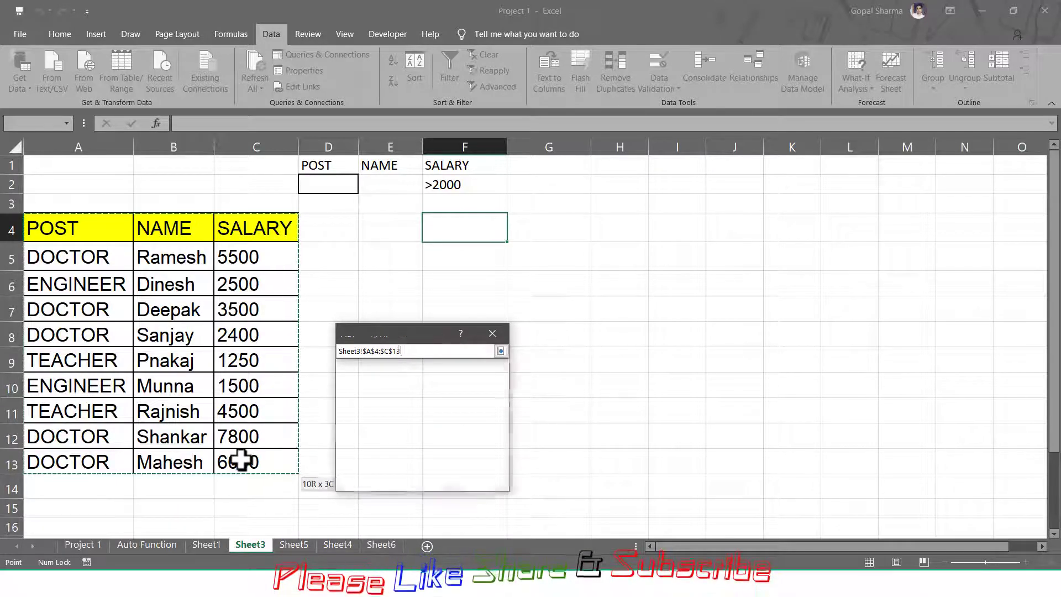
click(442, 418)
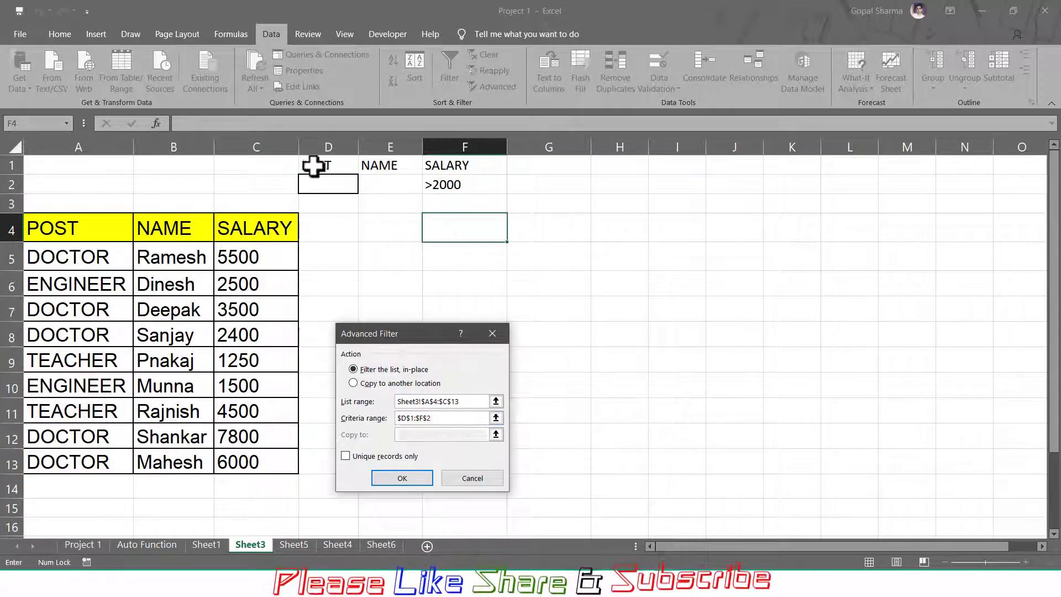
drag(313, 165, 470, 188)
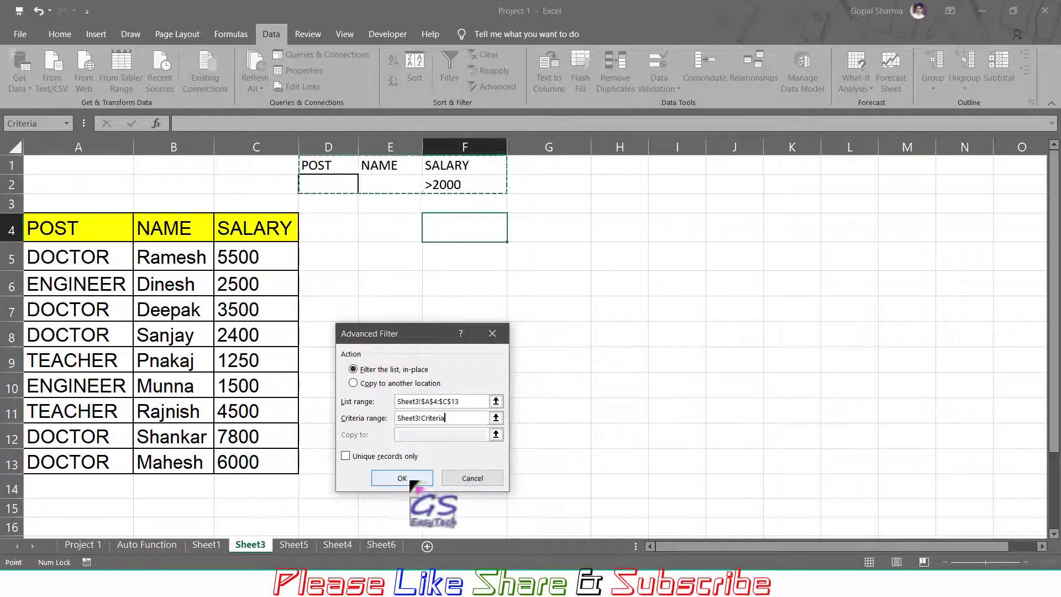
click(411, 480)
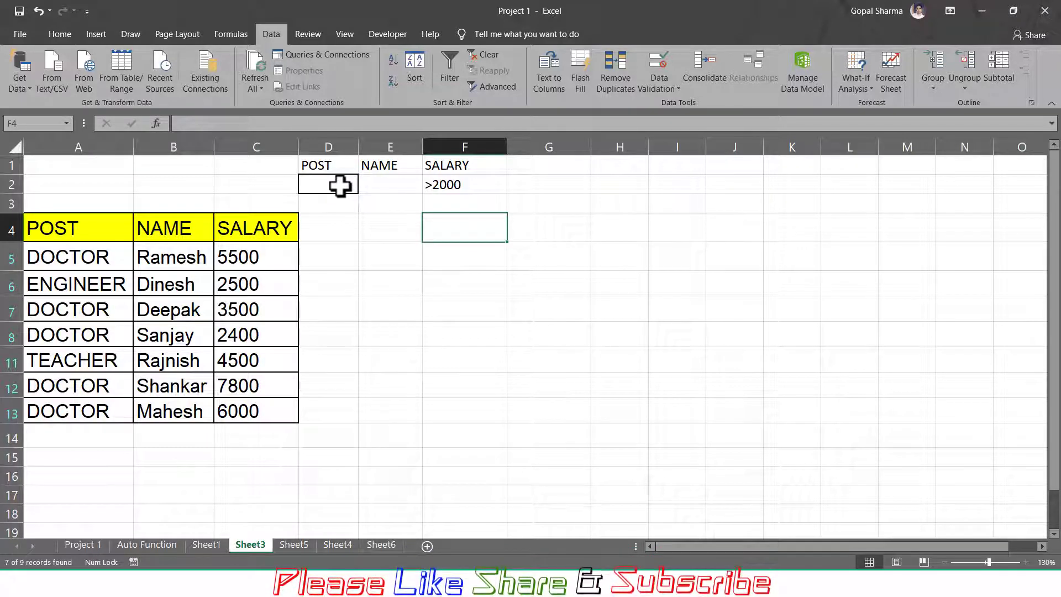
- Enter doctor under POST in D2 and rerun Advanced Filter, leaving five doctors earning over 2000
click(339, 186)
text(doctor)
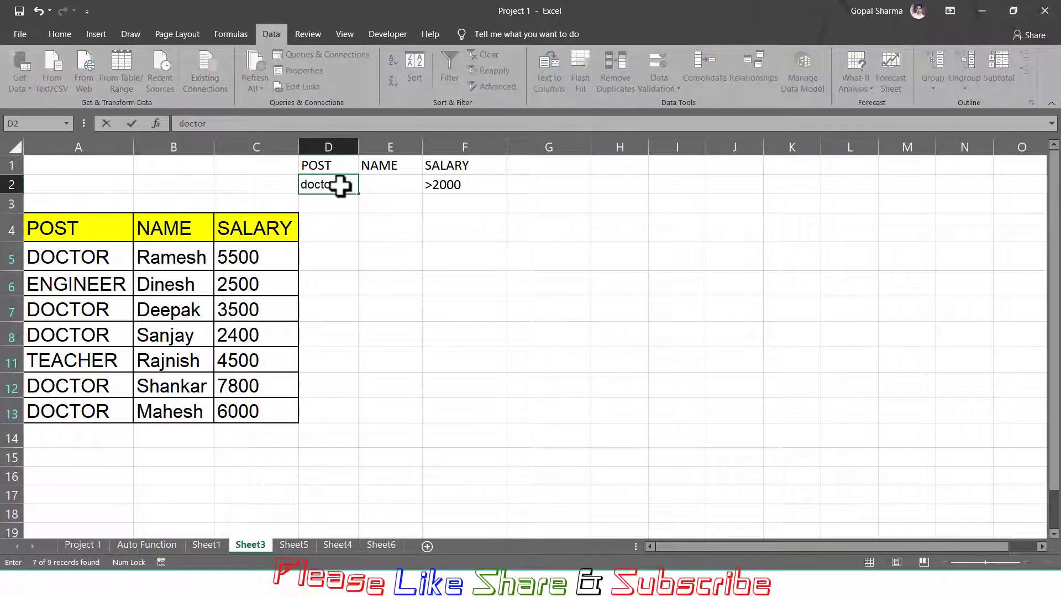
key(Return)
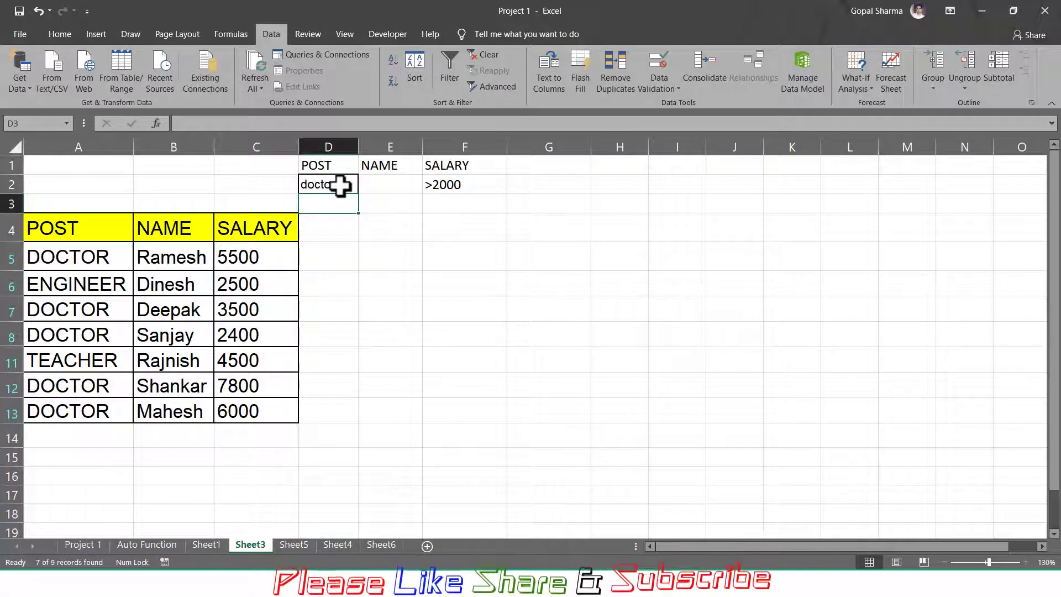
click(507, 86)
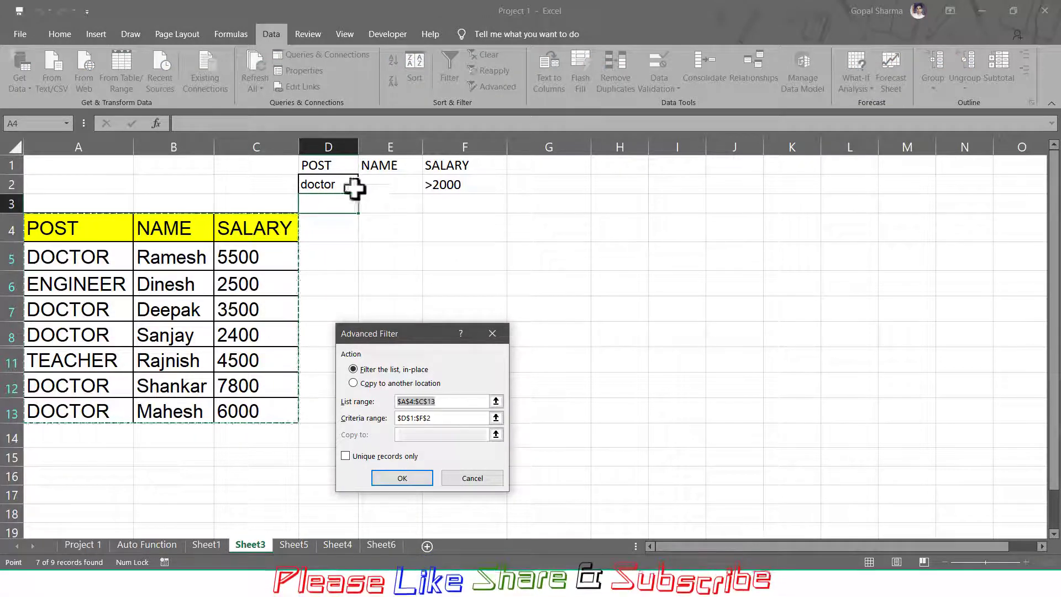
click(402, 478)
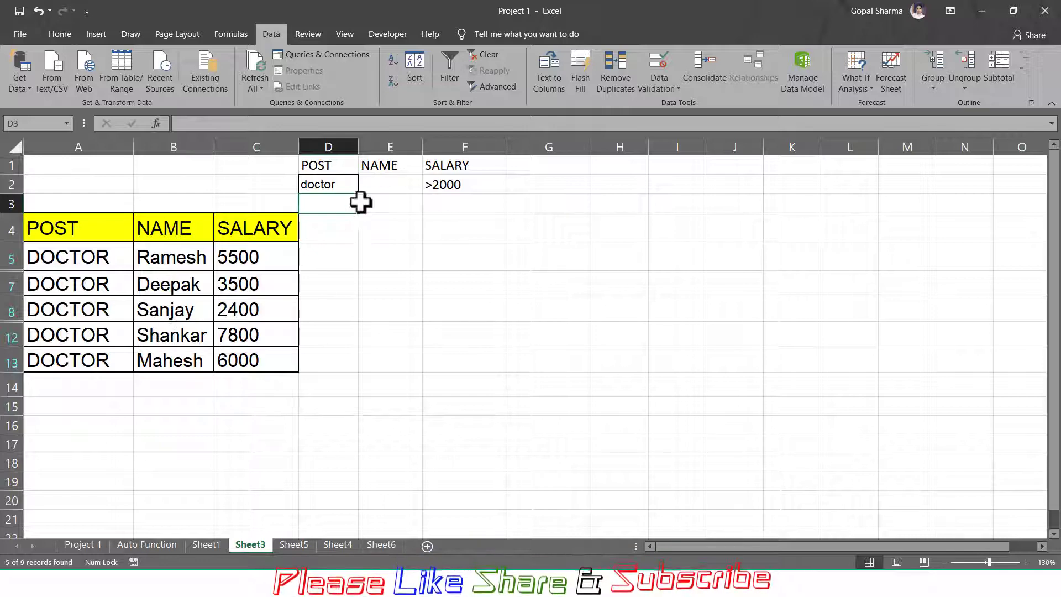
- Enter r* in E2 and s* in E3 as NAME criteria, then bring back Advanced Filter
click(386, 187)
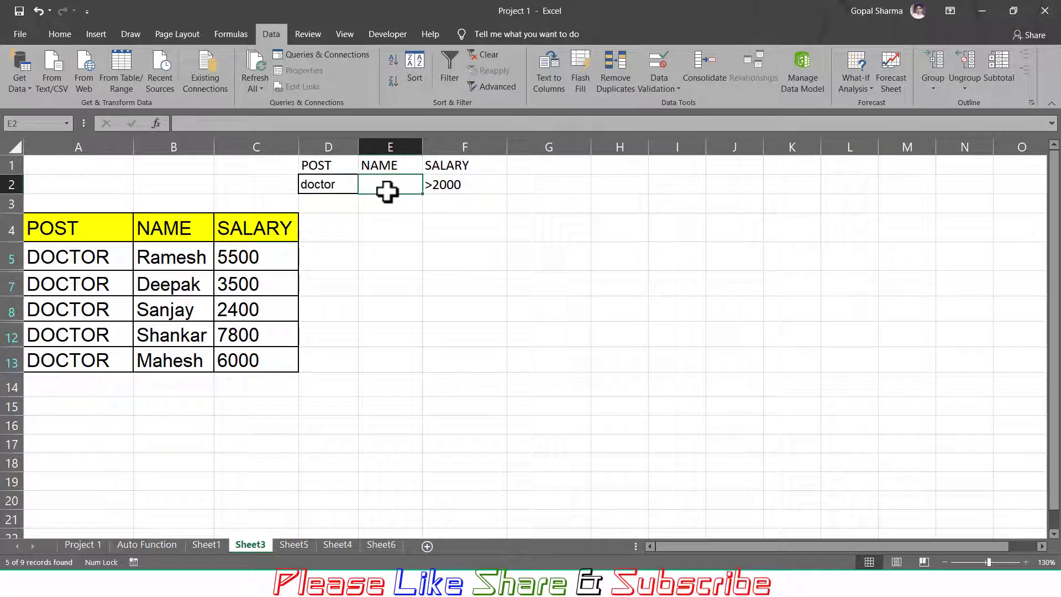
text(r*)
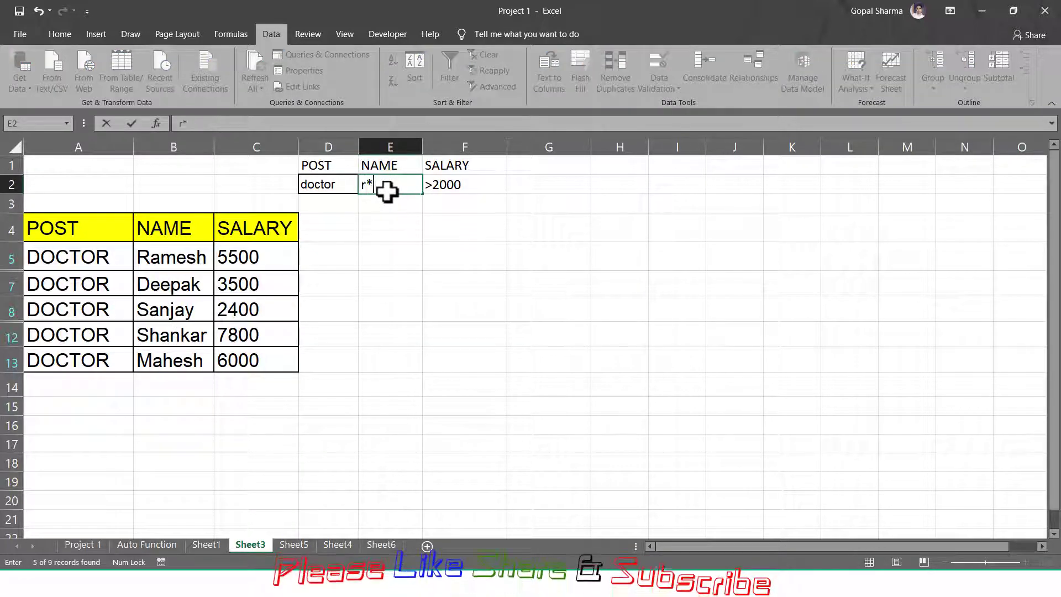
key(Return)
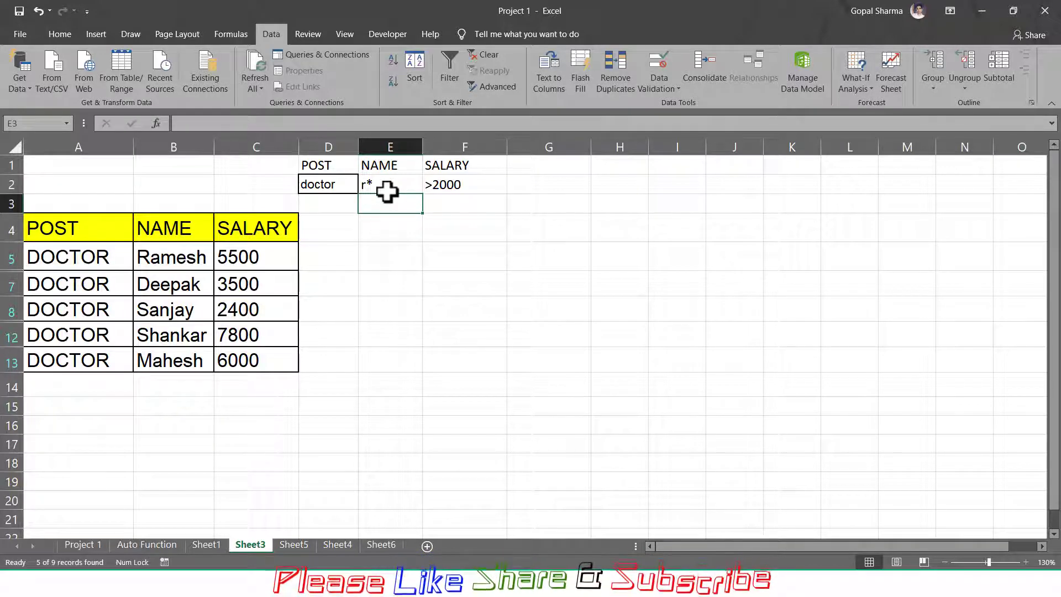
text(s*)
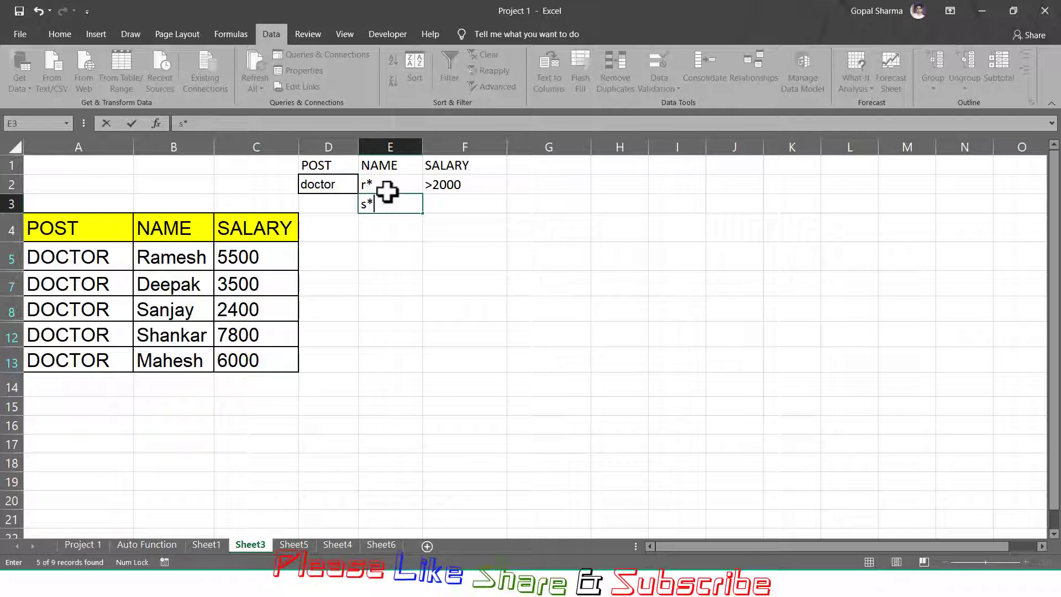
click(446, 205)
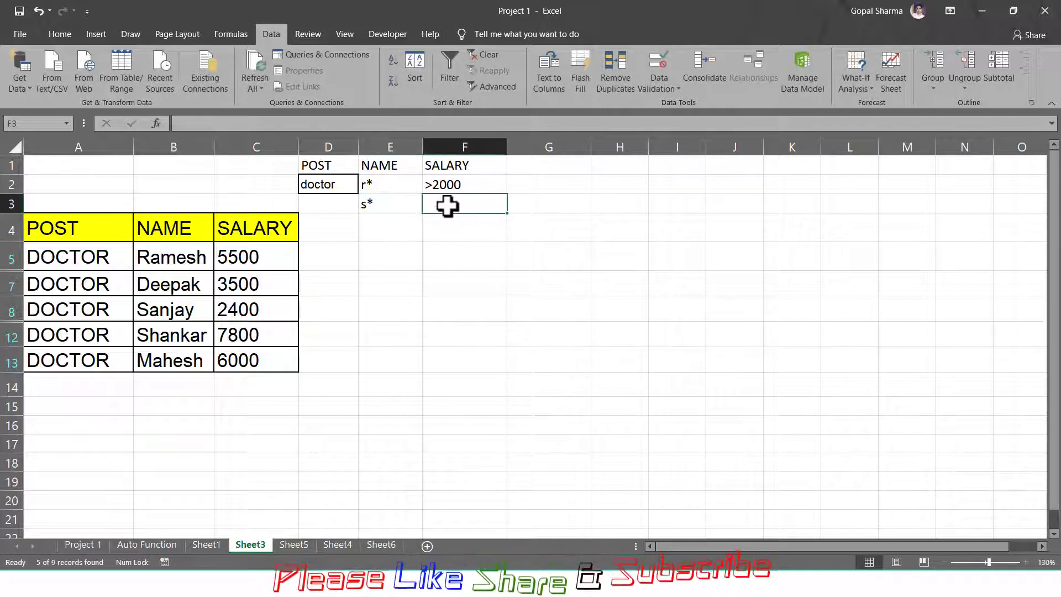
click(497, 86)
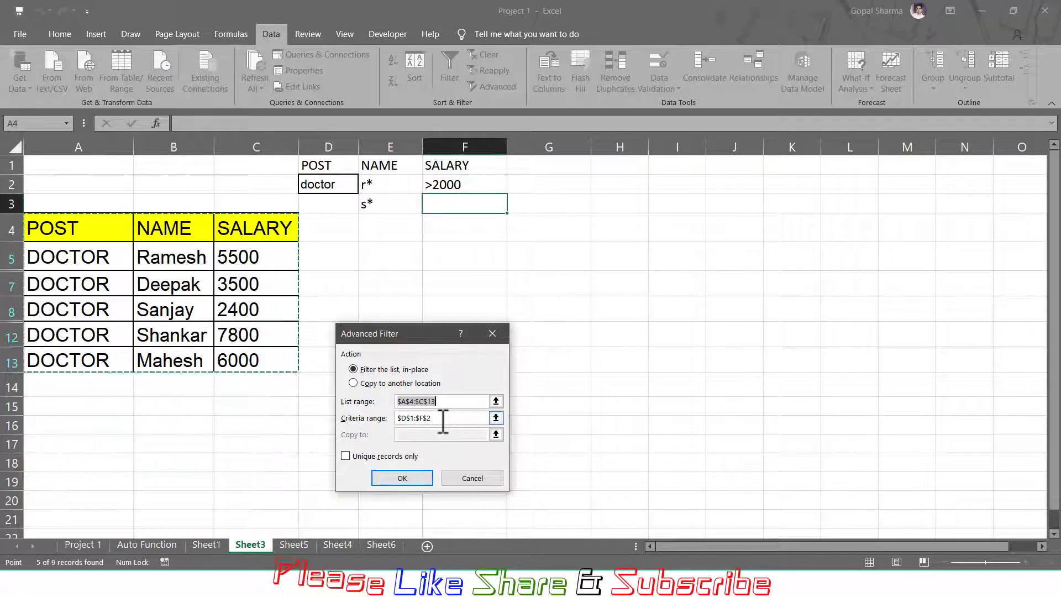
- Set the criteria range to D1:F3 so the table shows three doctors (5500, 2400, 7800)
click(442, 418)
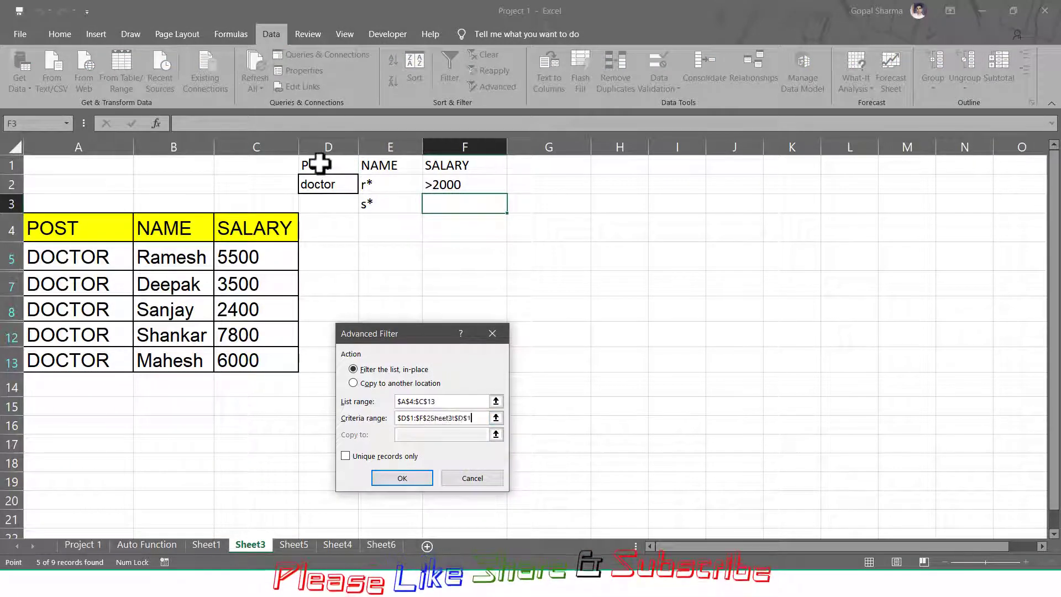
drag(328, 168, 444, 203)
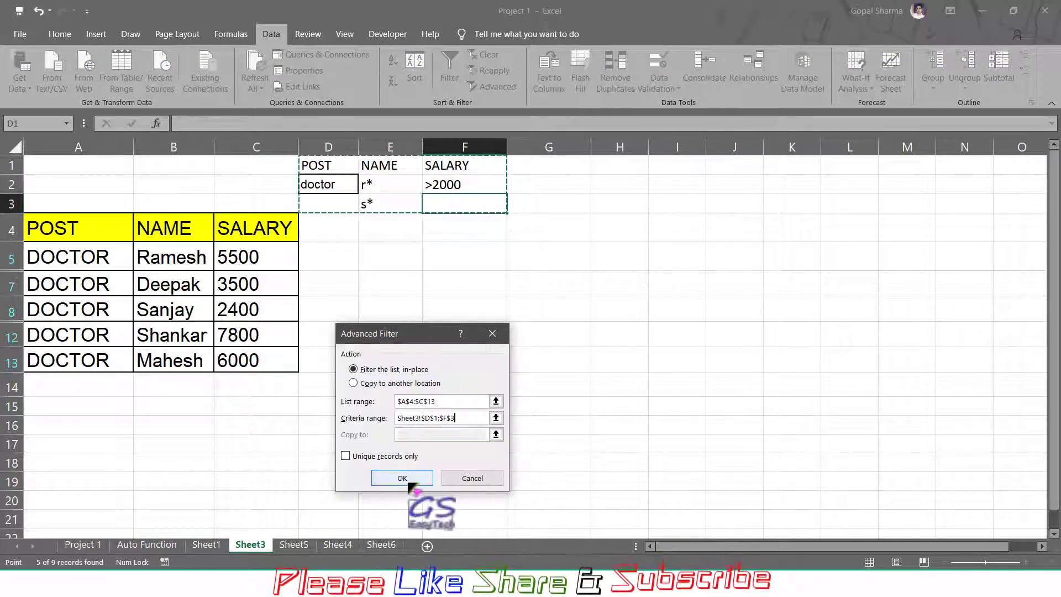
click(402, 477)
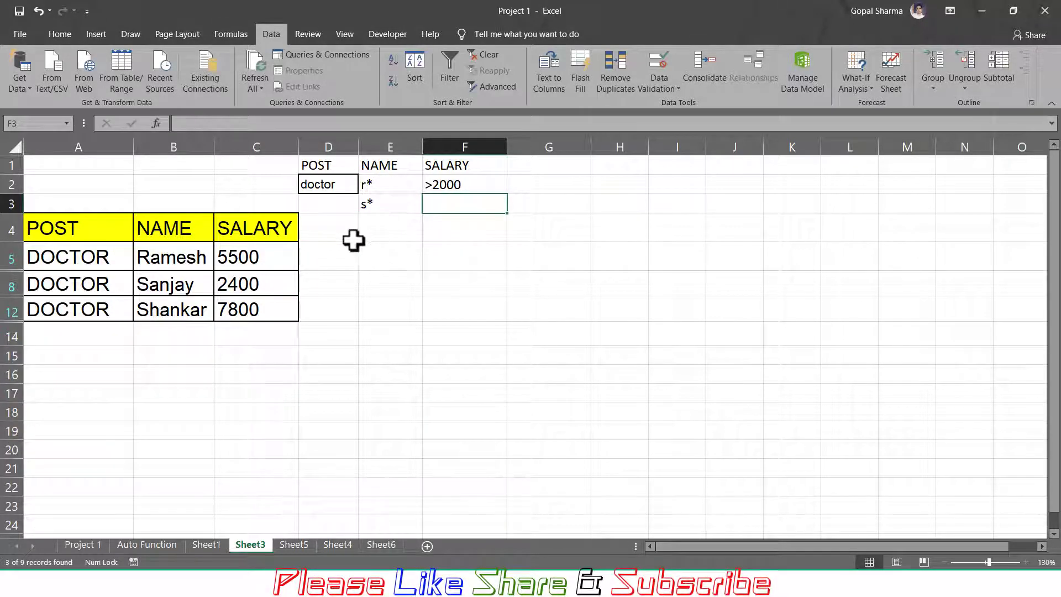
click(311, 168)
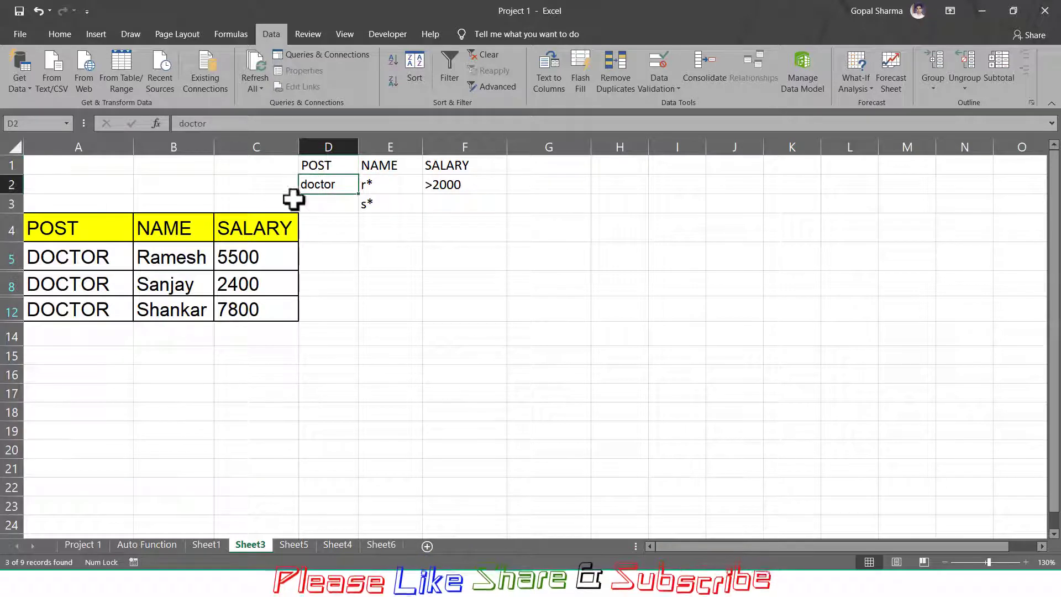
click(379, 168)
click(378, 184)
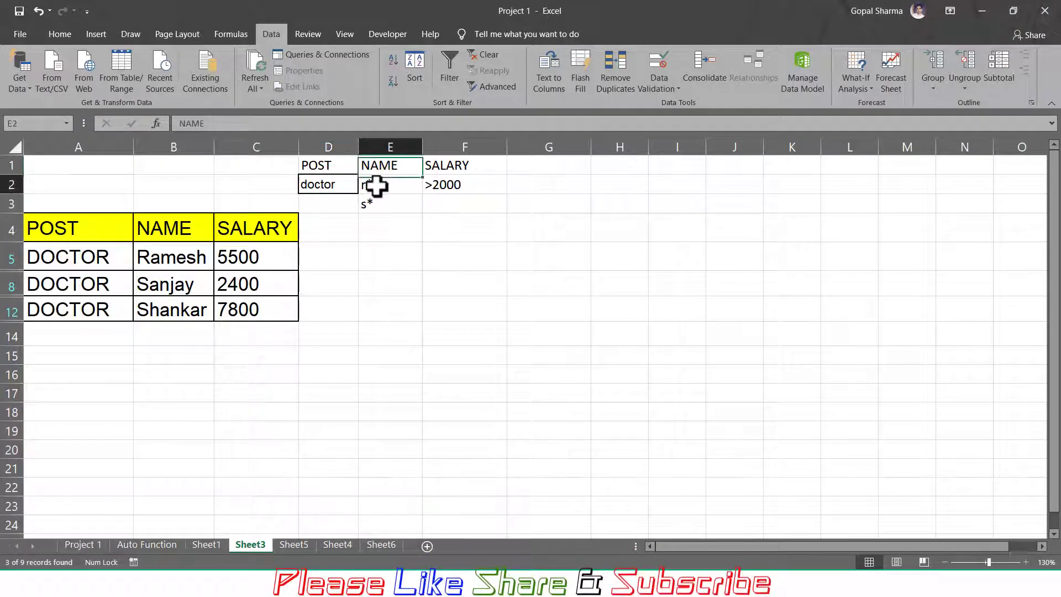
click(374, 203)
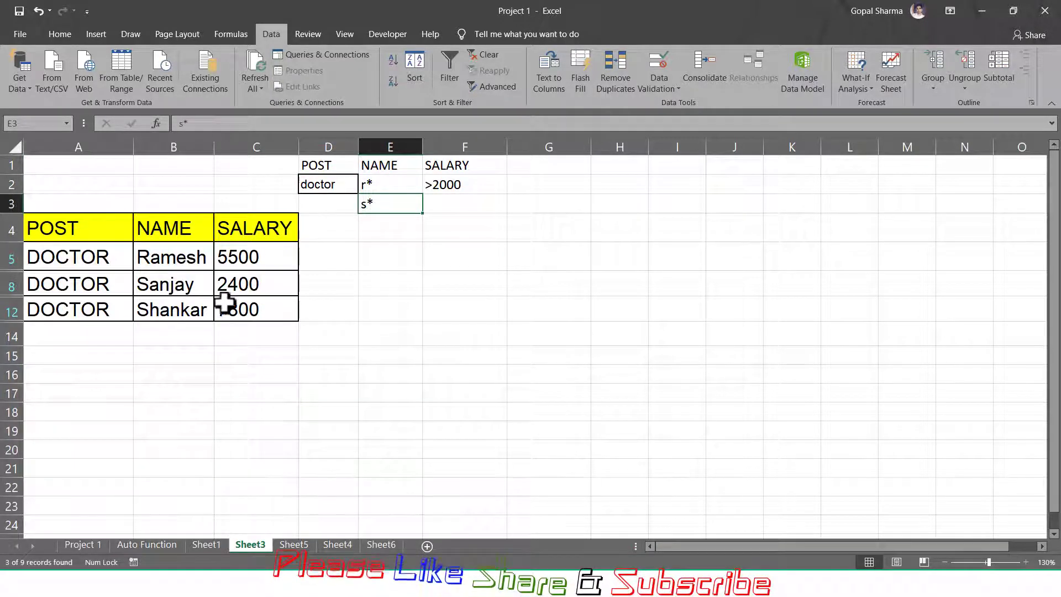
click(453, 167)
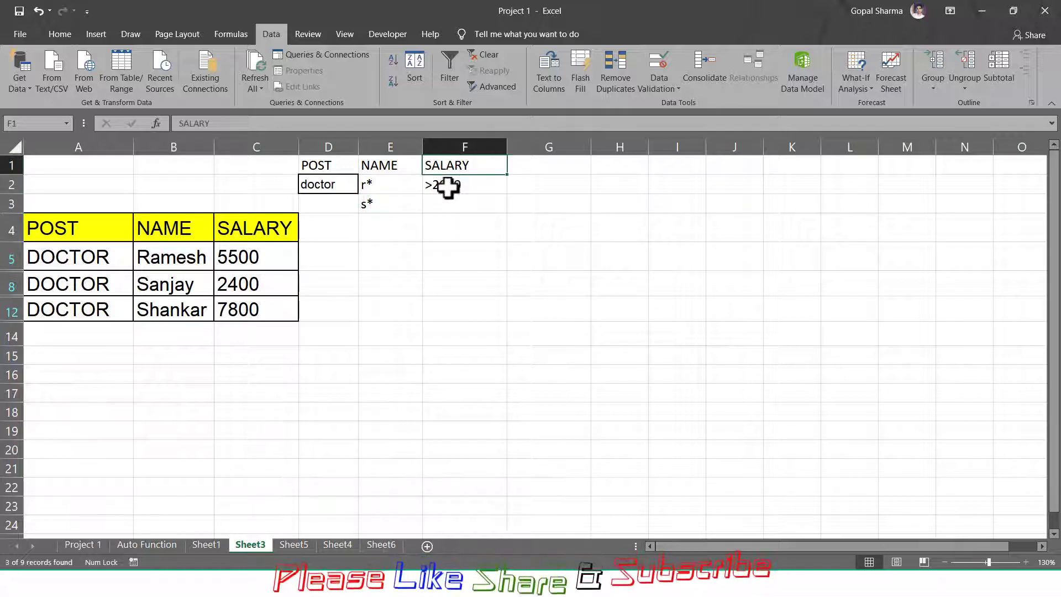
click(445, 186)
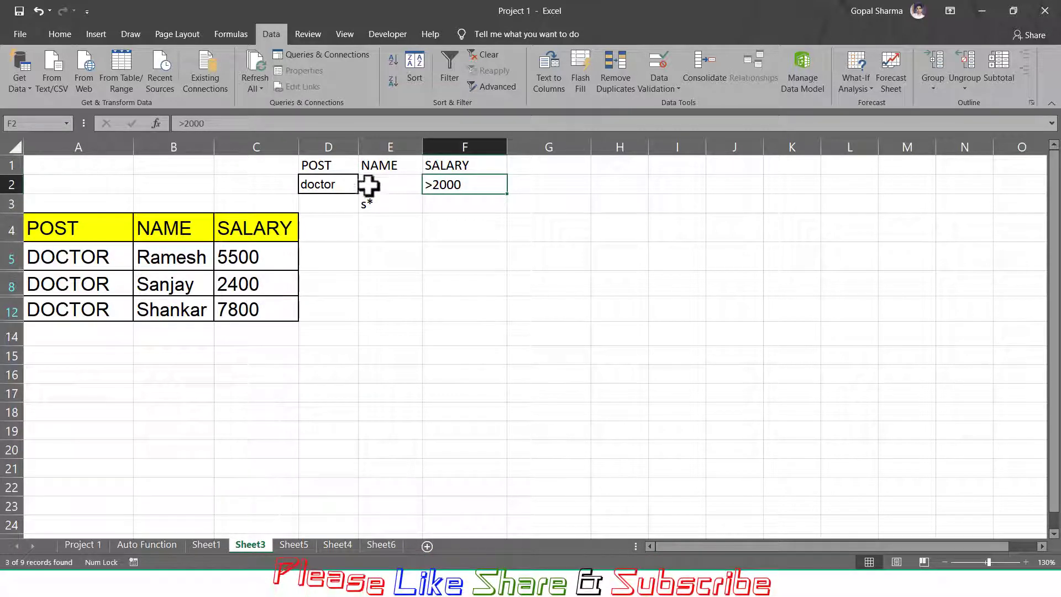
mouse_move(315, 164)
mouse_down()
mouse_move(442, 189)
mouse_move(445, 202)
mouse_up()
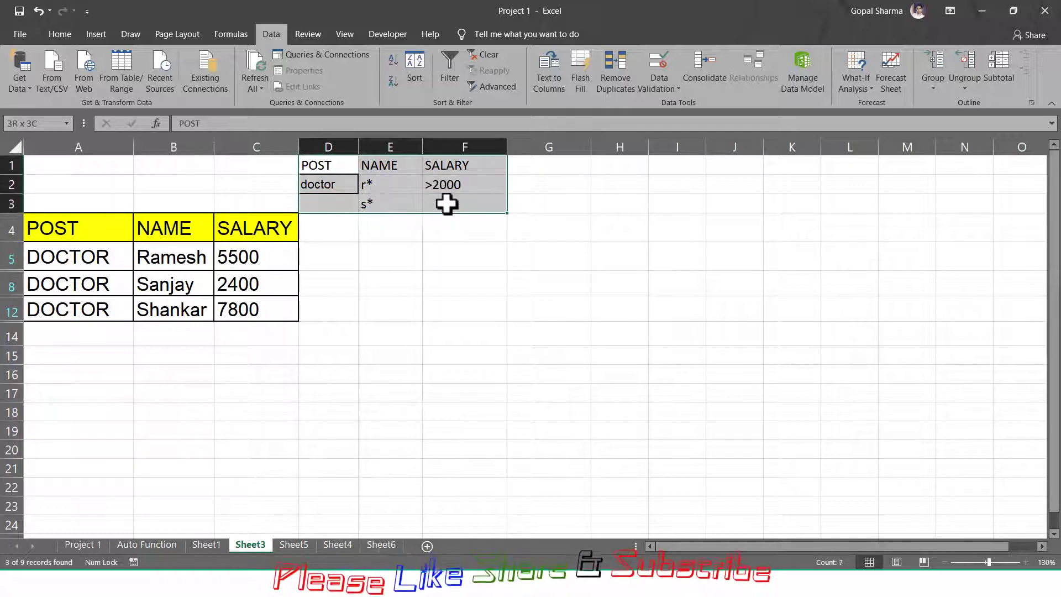
drag(48, 227, 234, 305)
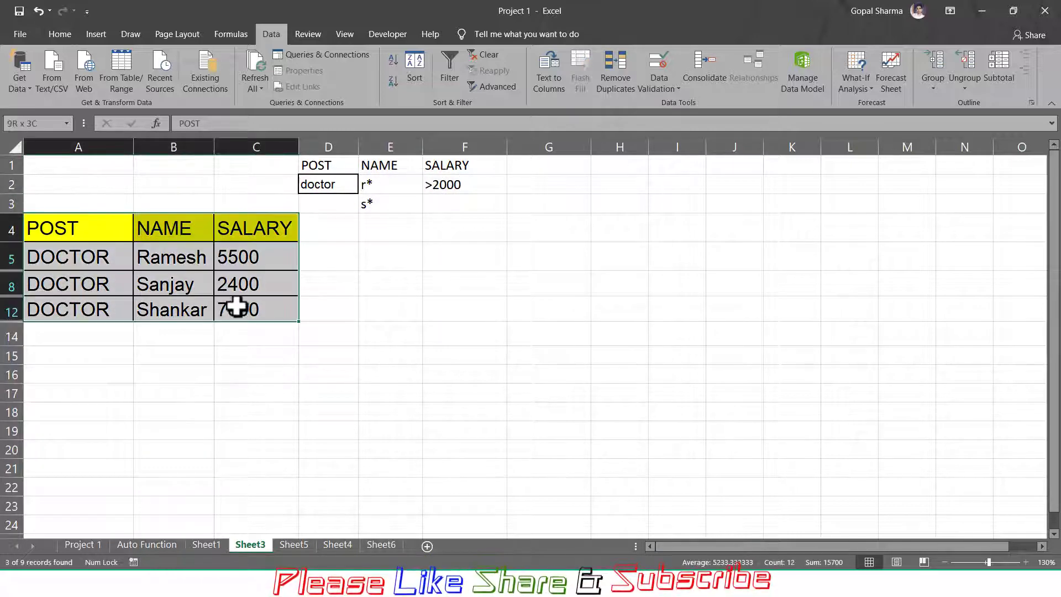
click(445, 178)
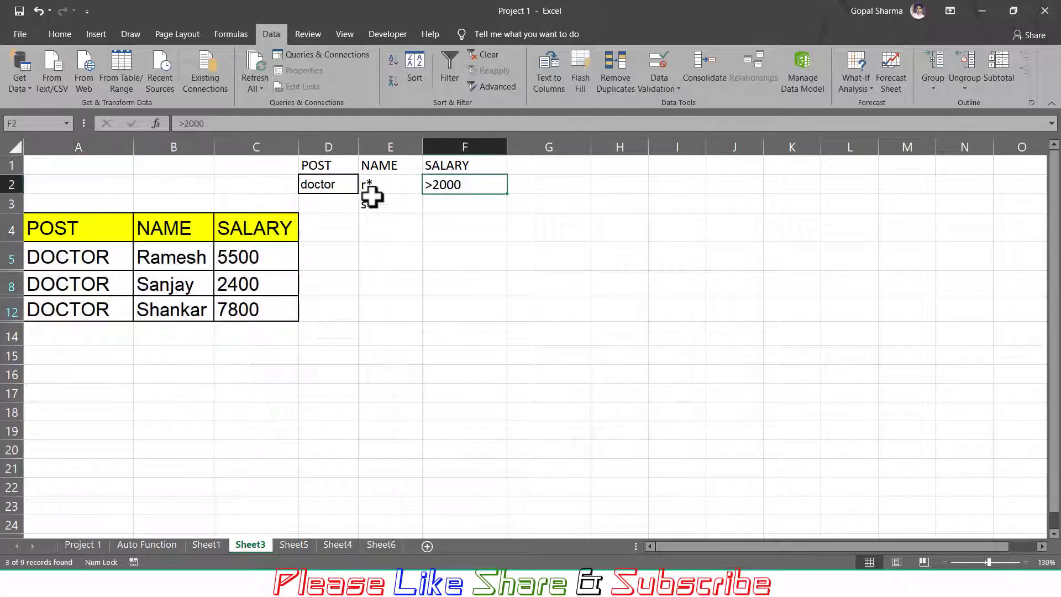
click(318, 171)
drag(318, 171, 436, 199)
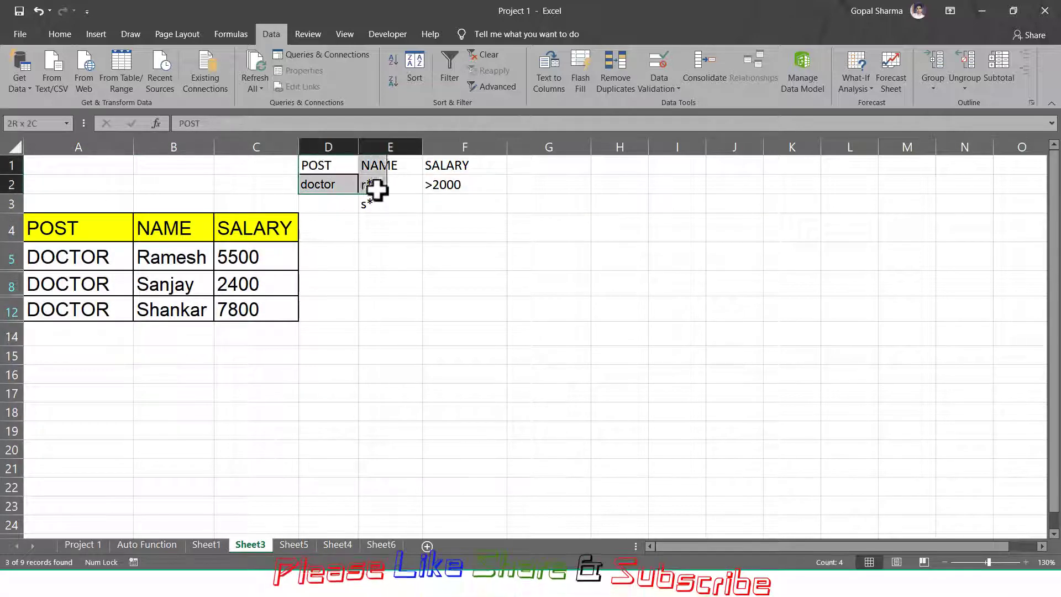